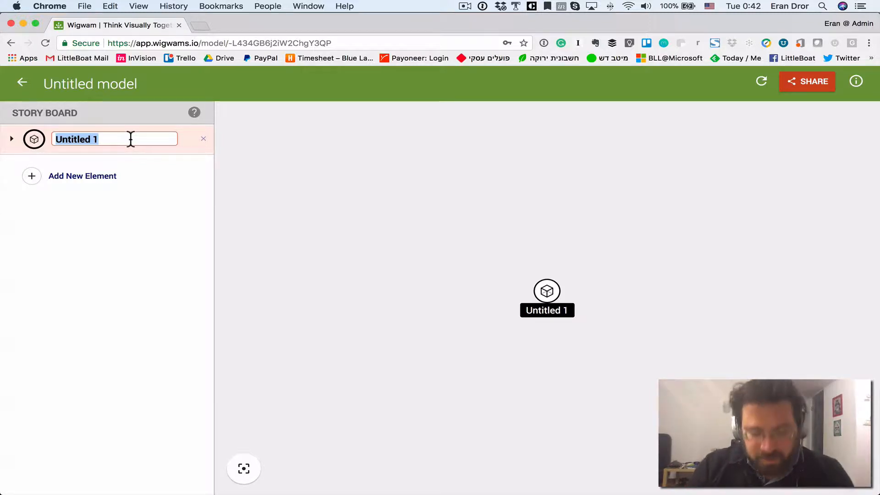
- Name the first storyboard element Wigwam Launch and start a new blank element beneath it
type("Wigw")
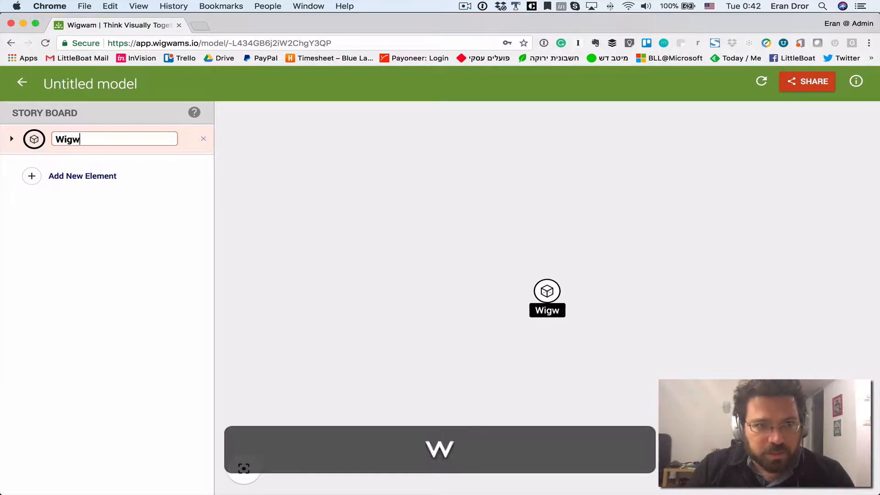
type("am Launch")
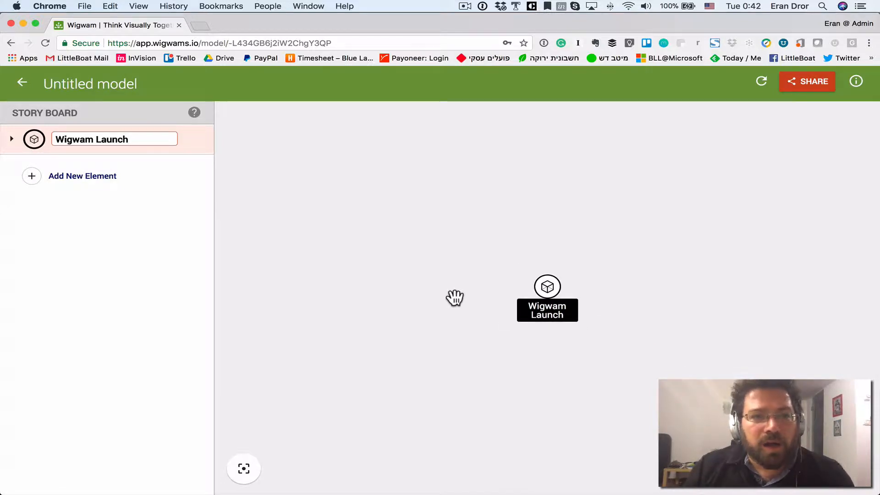
key("Return")
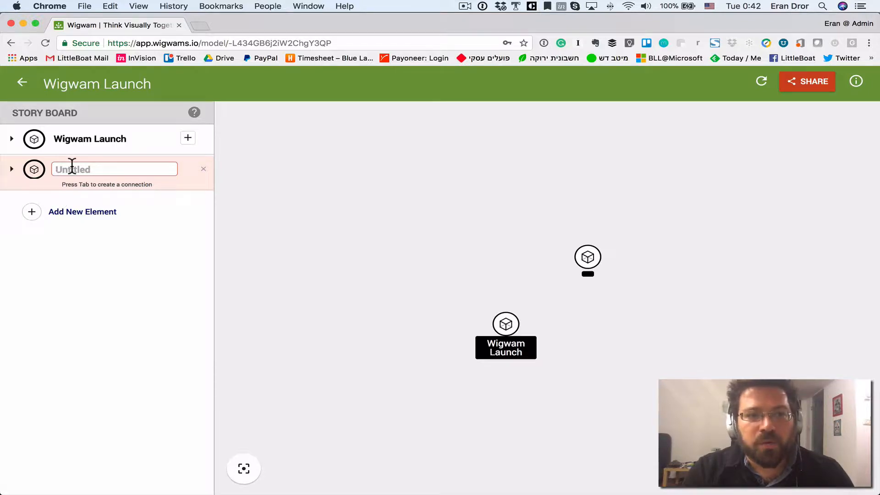
- Turn the blank element into a connection of Wigwam Launch and add Development and QA as its connected elements
mouse_move(508, 331)
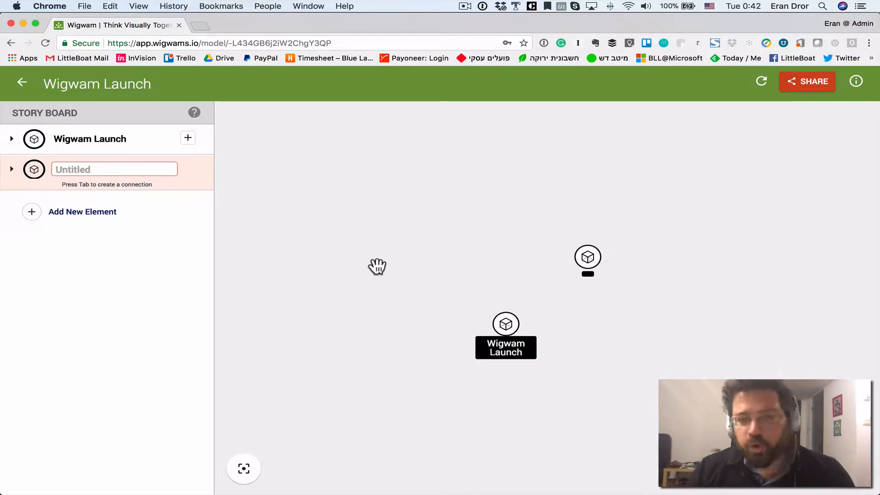
key("Tab")
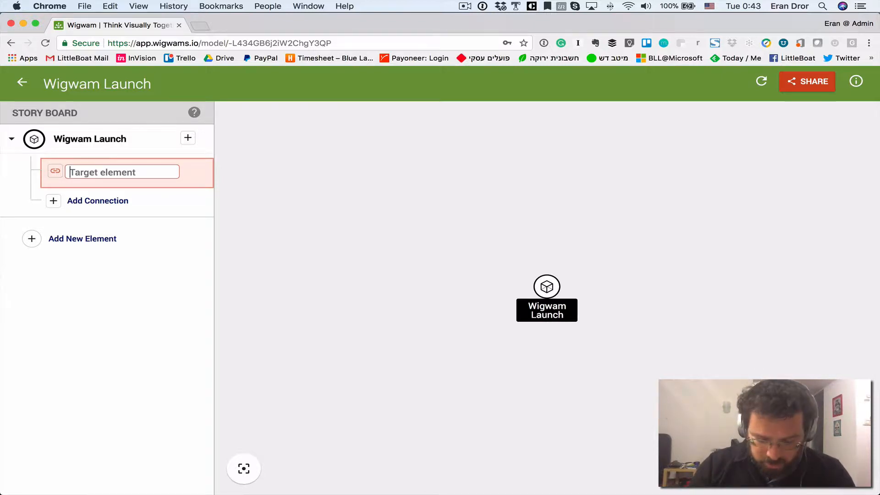
type("Development")
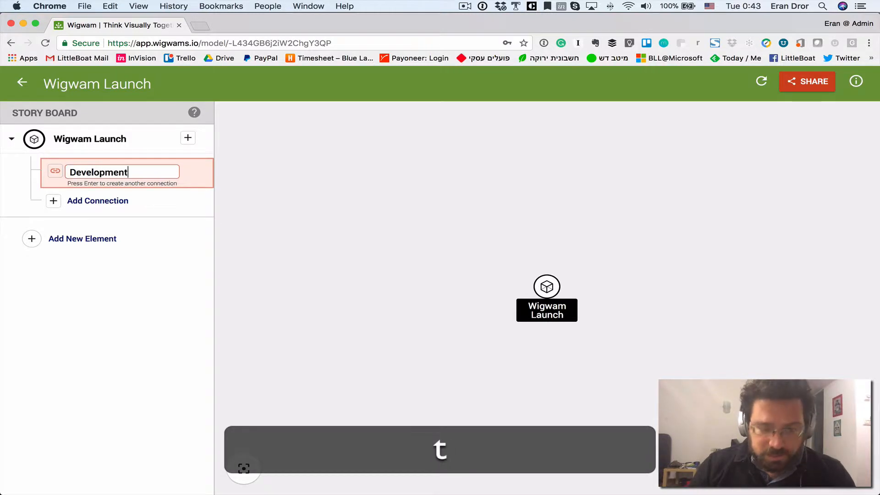
key("Return")
type("QA")
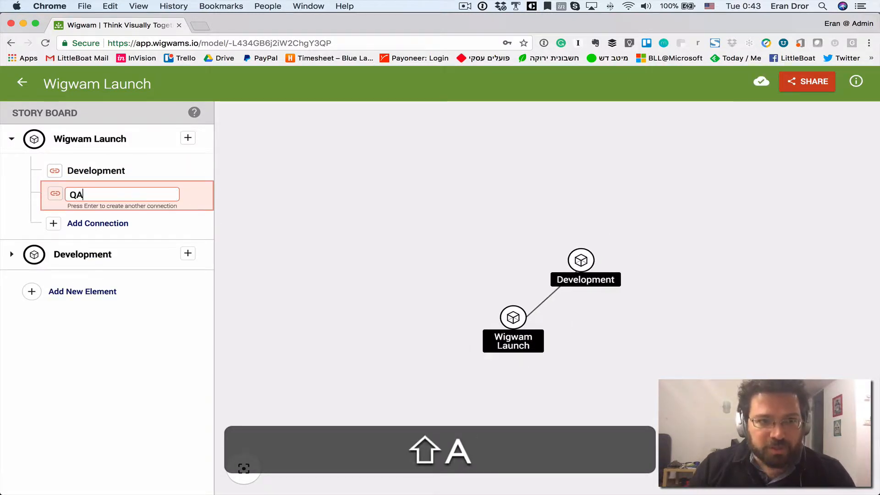
key("Return")
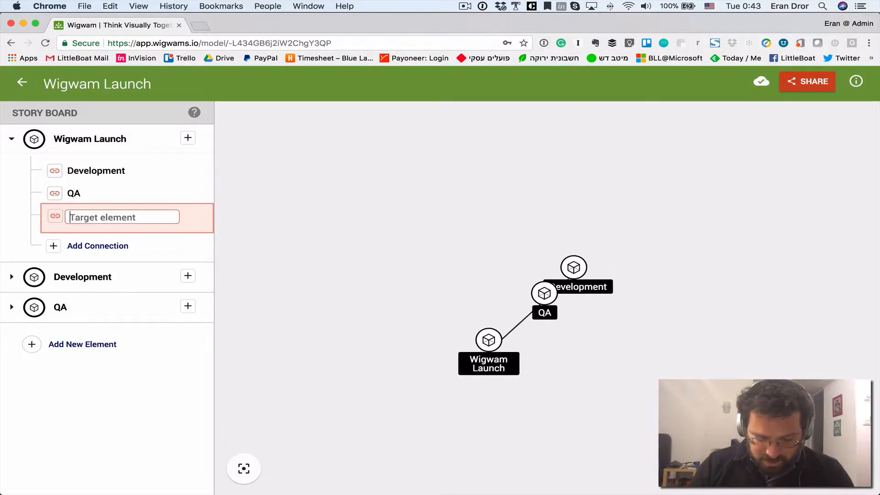
- Add Marketing, Sales, PR and Events as further connections of the Wigwam Launch element
type("Marketing")
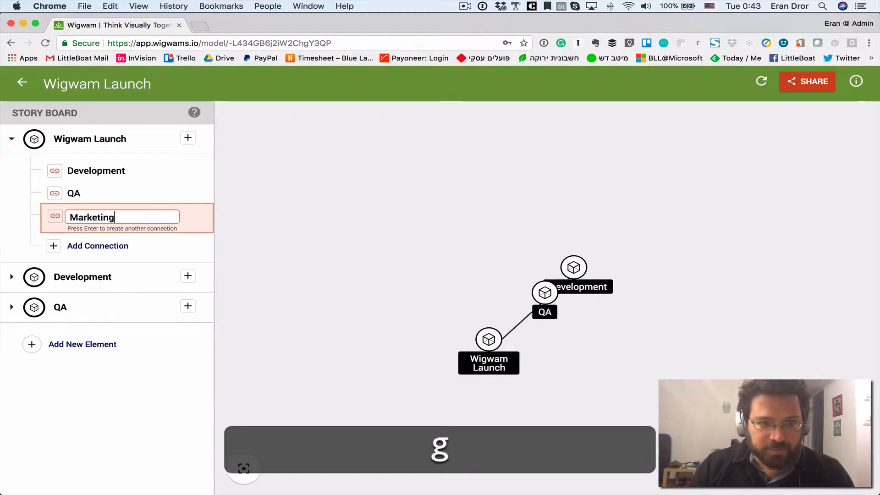
key("Return")
type("Sales")
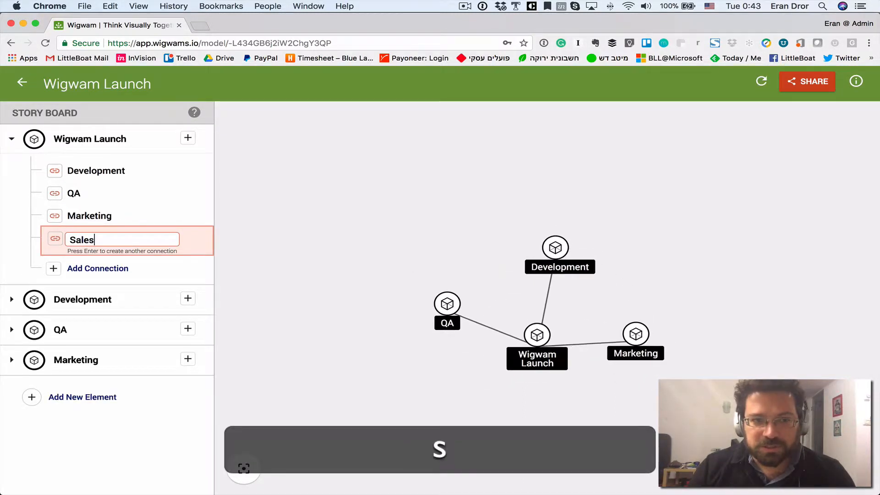
key("Return")
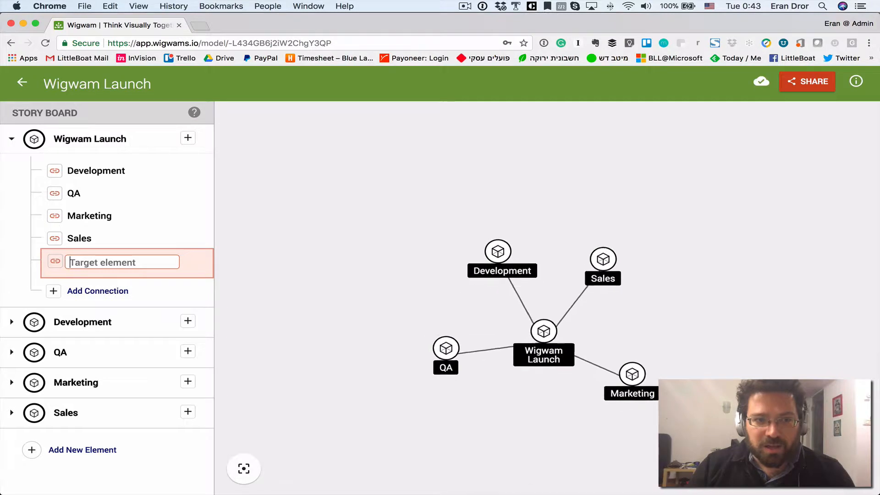
type("PR")
key("Return")
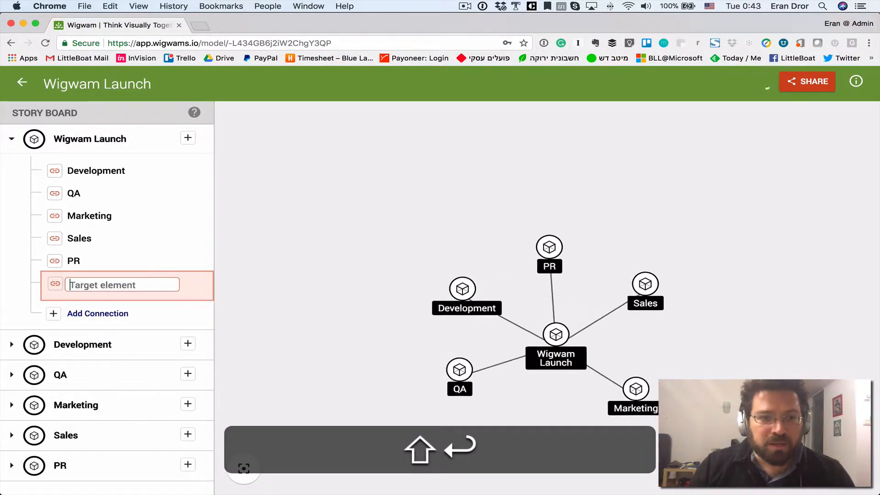
type("E")
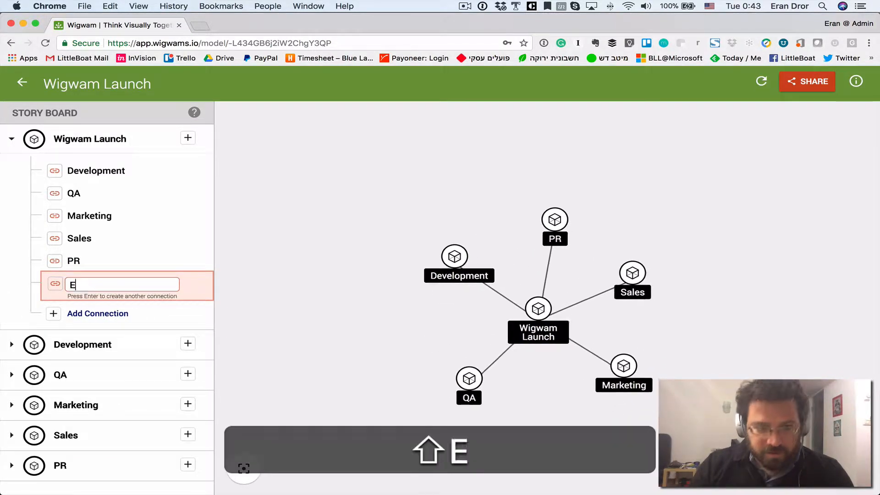
type("vents")
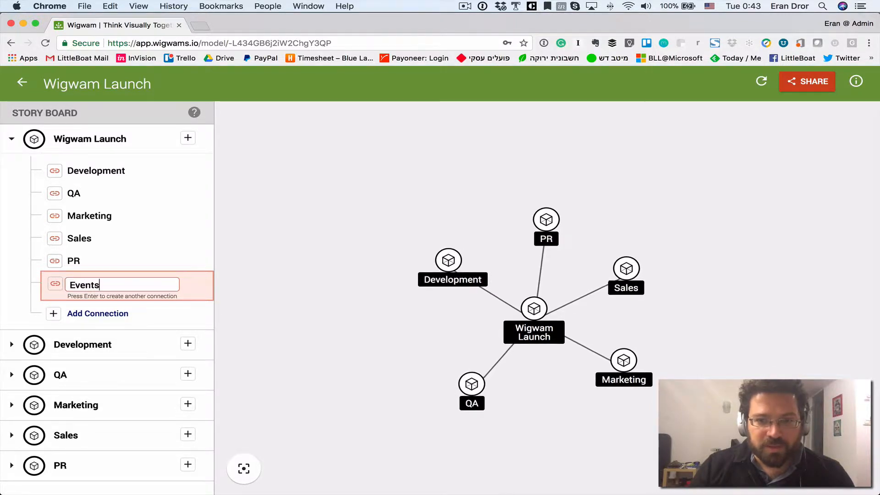
key("Return")
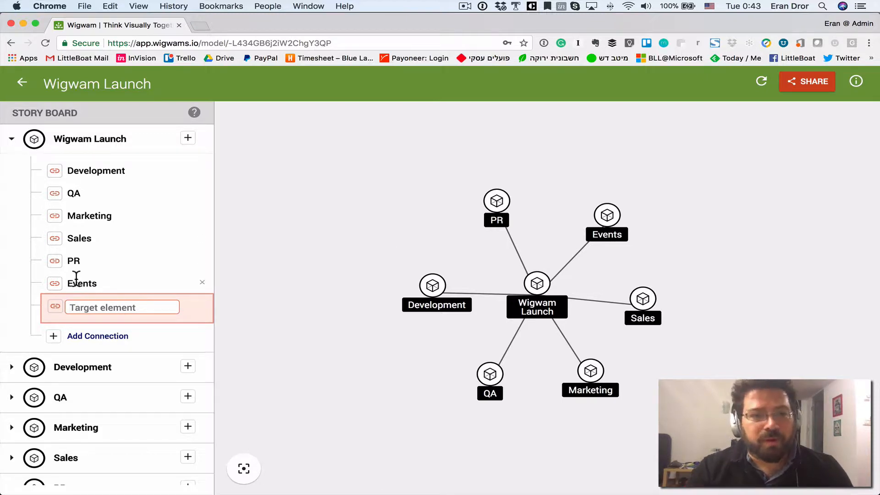
- Add Bug Fixing and Last Styling Issues as connections of the Development element
scroll(98, 237, "down", 5)
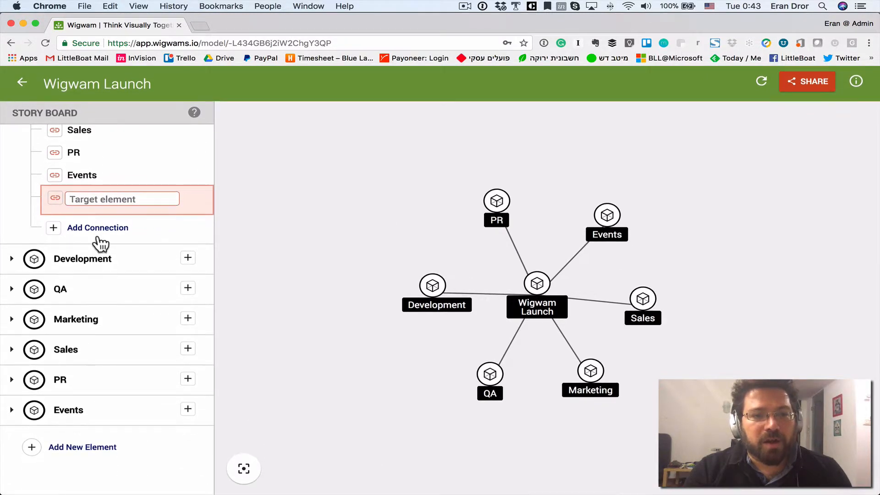
left_click(188, 258)
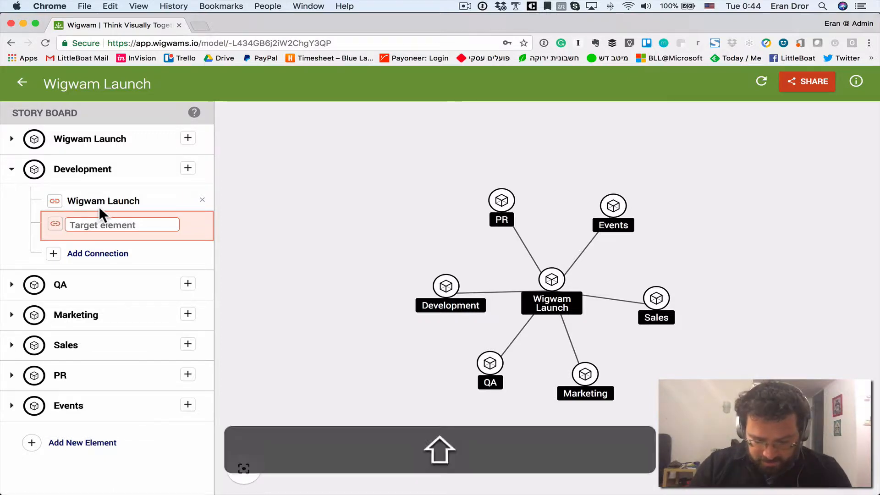
type("Bug Fixing")
key("Return")
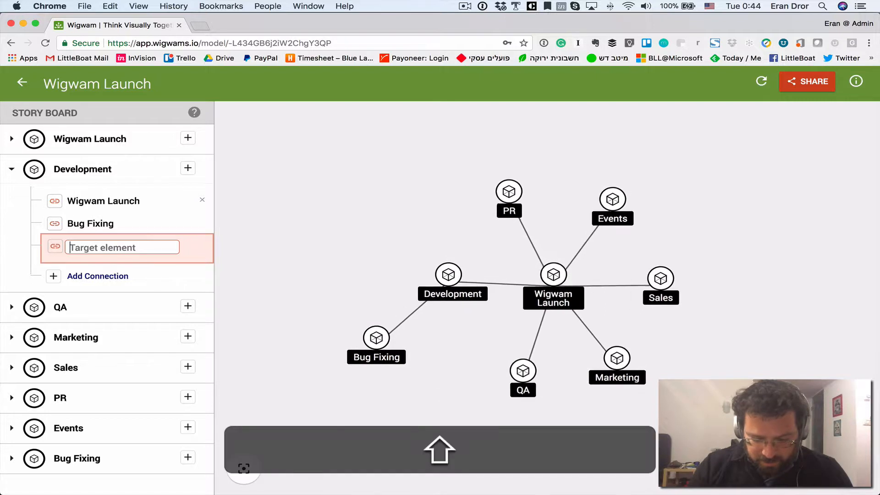
type("Last Styling Issues")
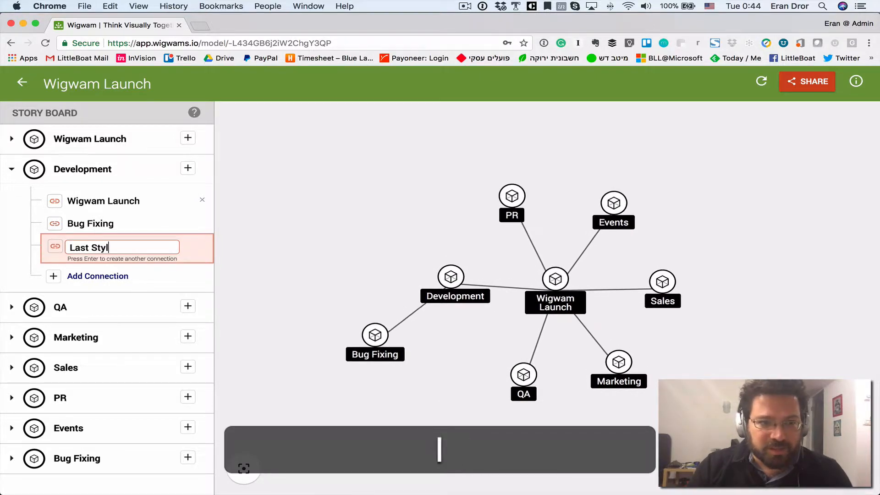
key("Return")
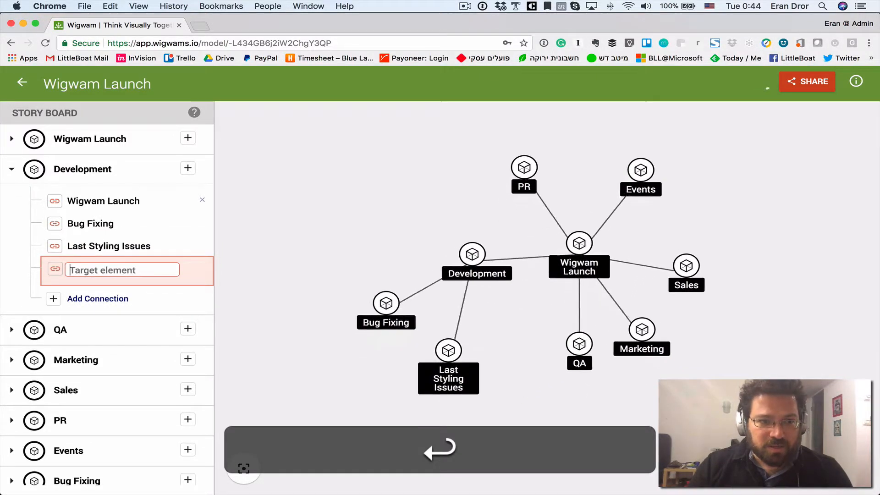
- Add Sign Up Link, MixPanel Integration and Production Deploy as further connections of the Development element
type("Sign Up Link")
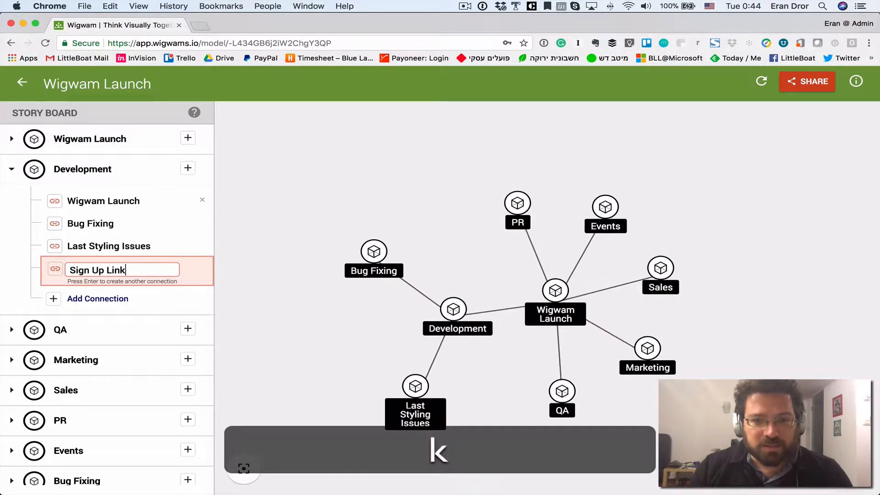
key("Return")
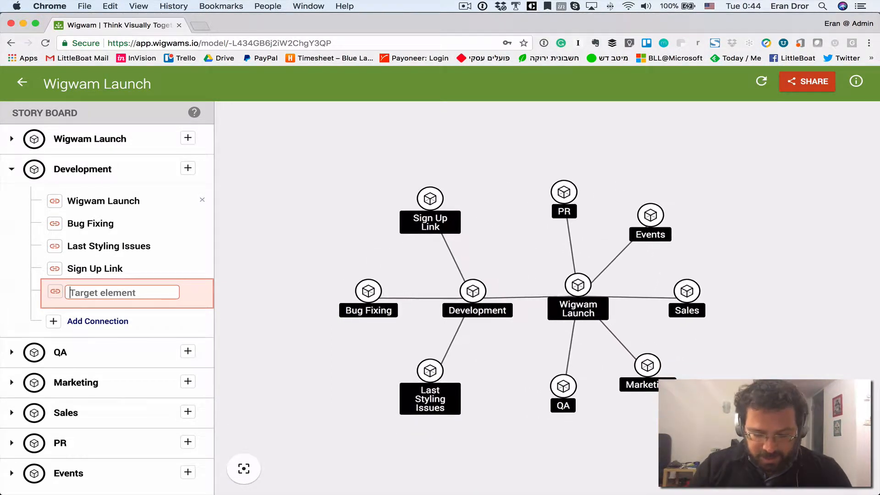
type("M")
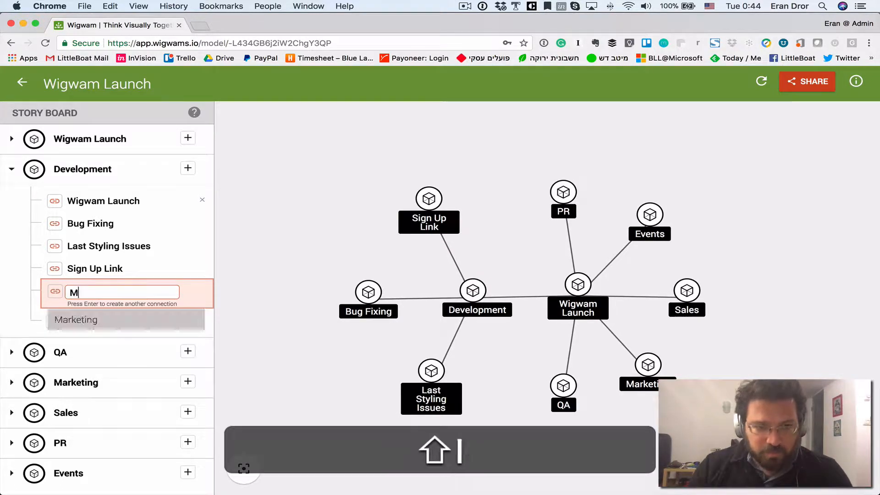
type("ixPanel Integration")
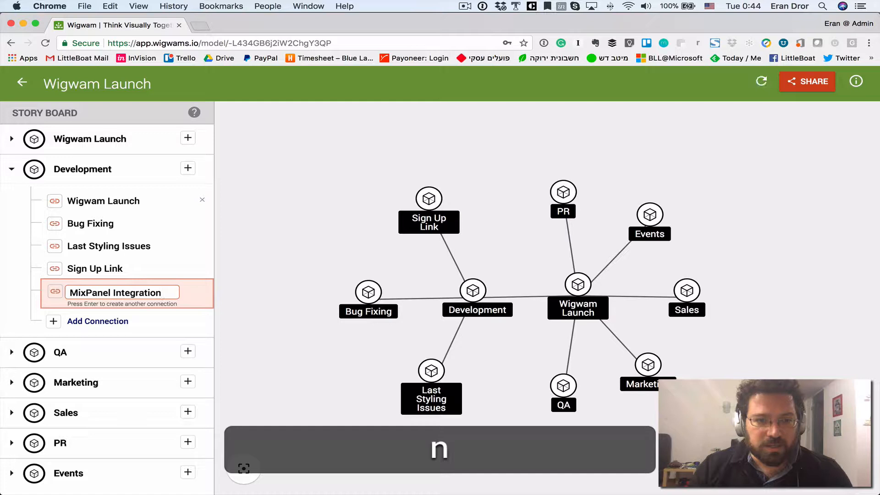
key("Return")
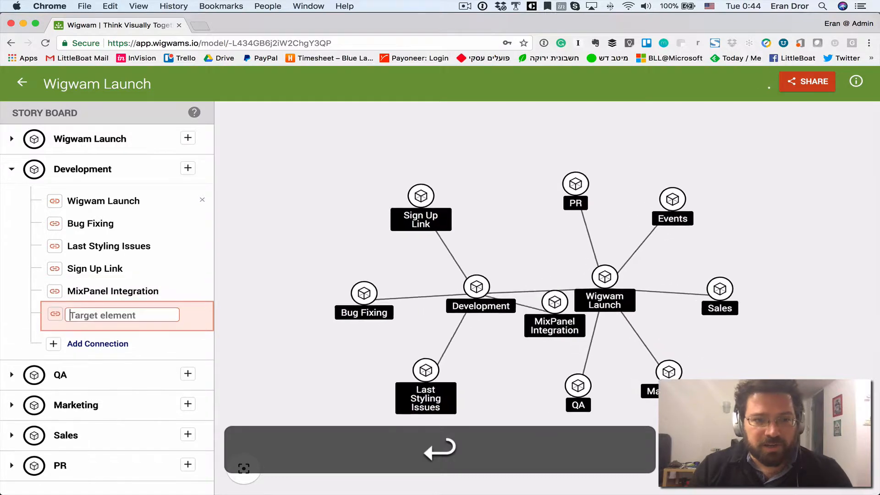
type("Produc")
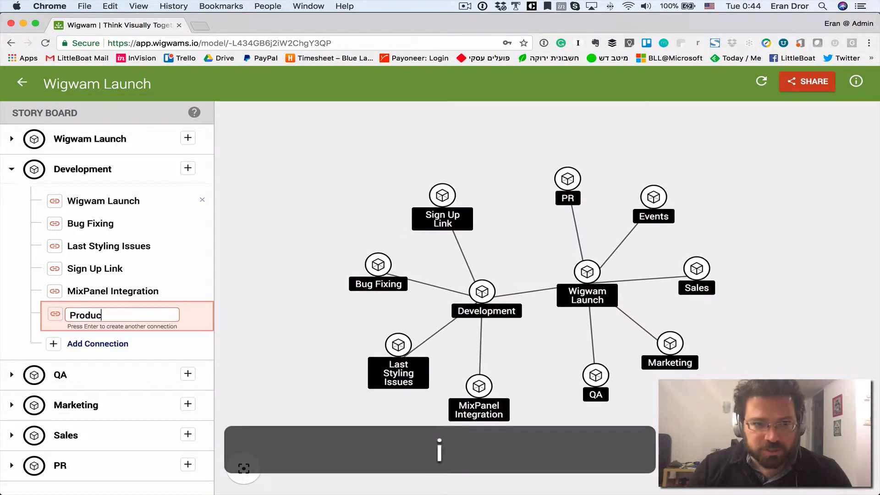
type("tion Deploy")
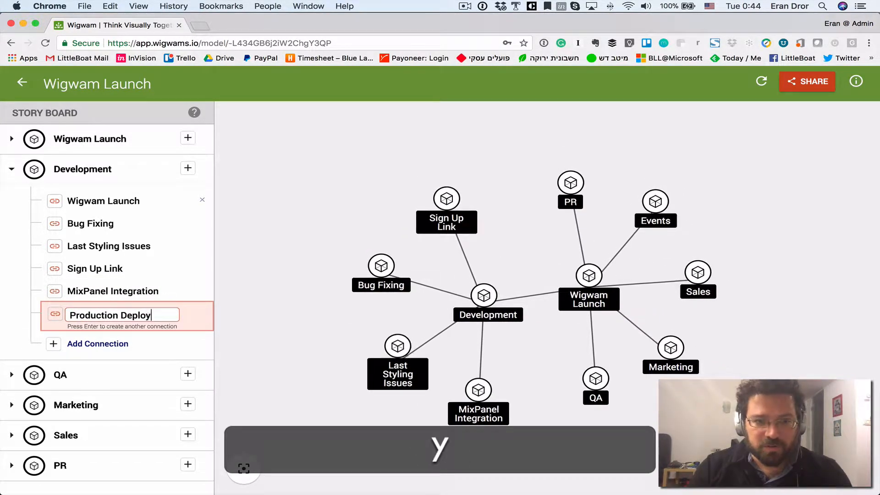
key("Return")
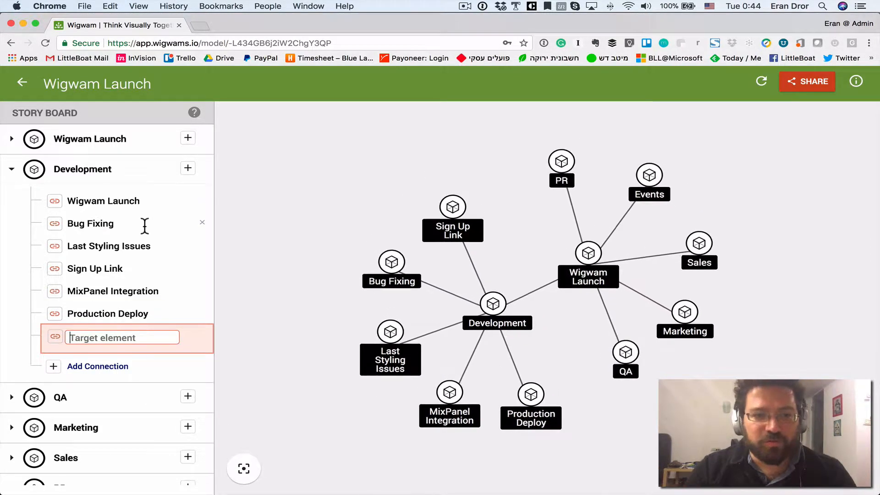
- Add Test New Bug Fixes as a connection of the QA element
scroll(163, 303, "down", 3)
scroll(164, 300, "down", 5)
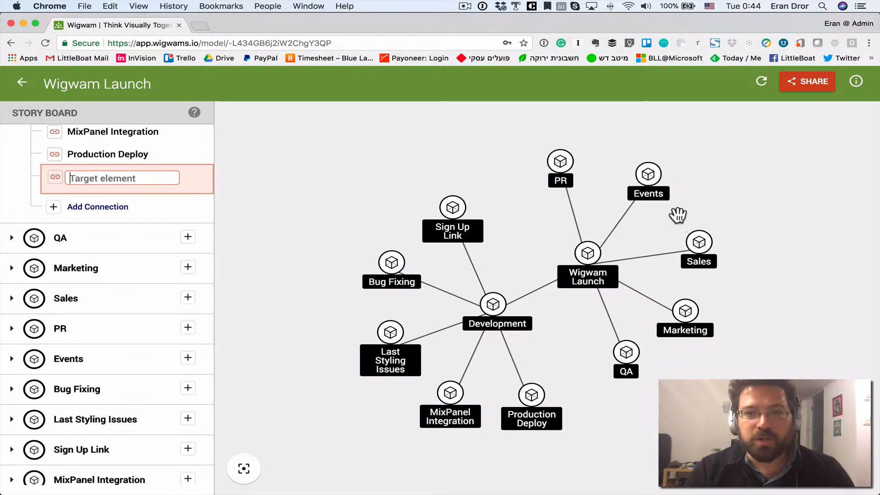
left_click(188, 238)
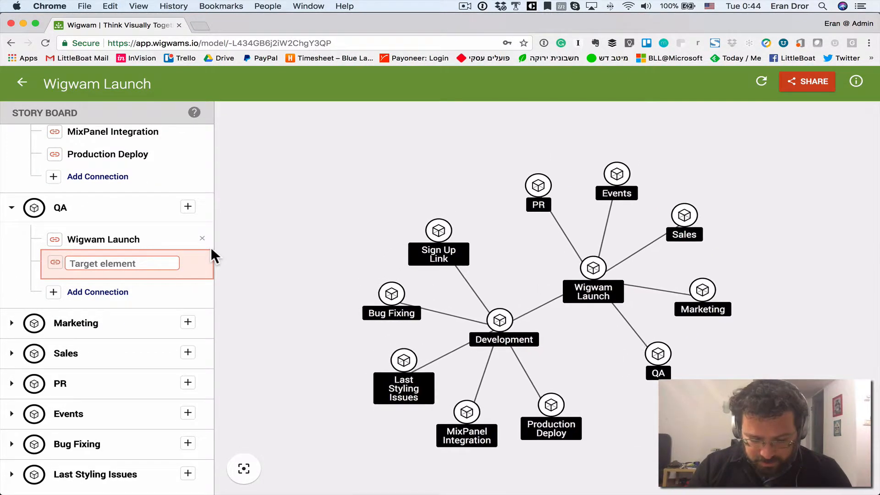
type("Tet")
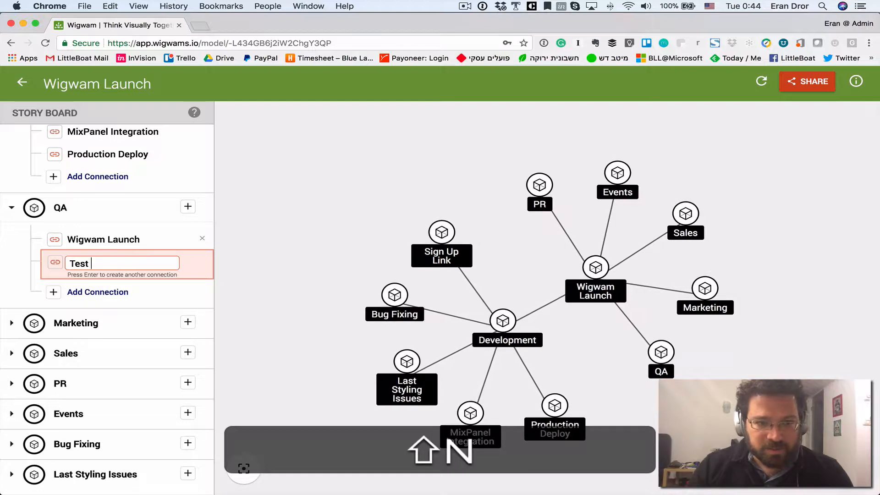
type("t New Bug")
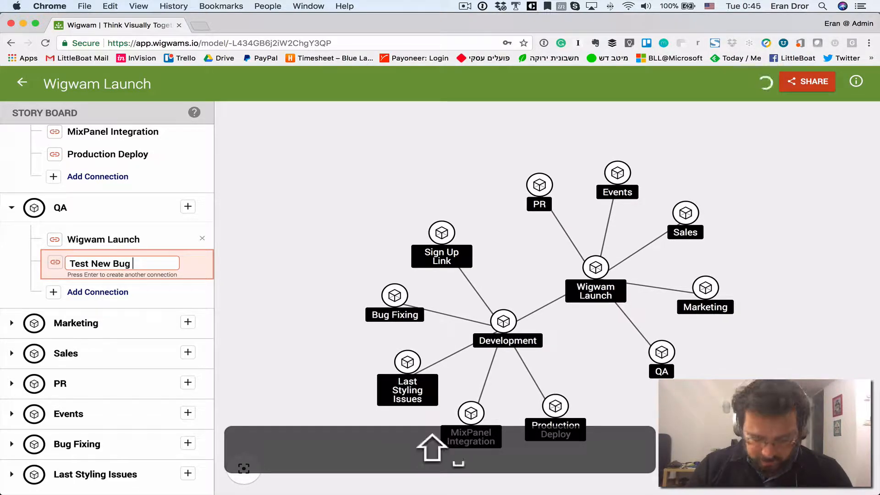
type(" Fixes")
key("Return")
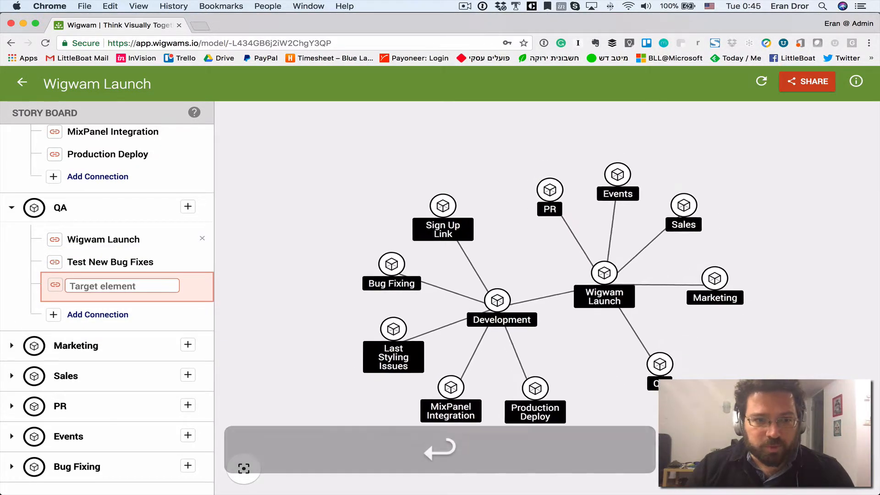
- Add Regression Testing and Deploy Production Test as further connections of the QA element
type("Regres")
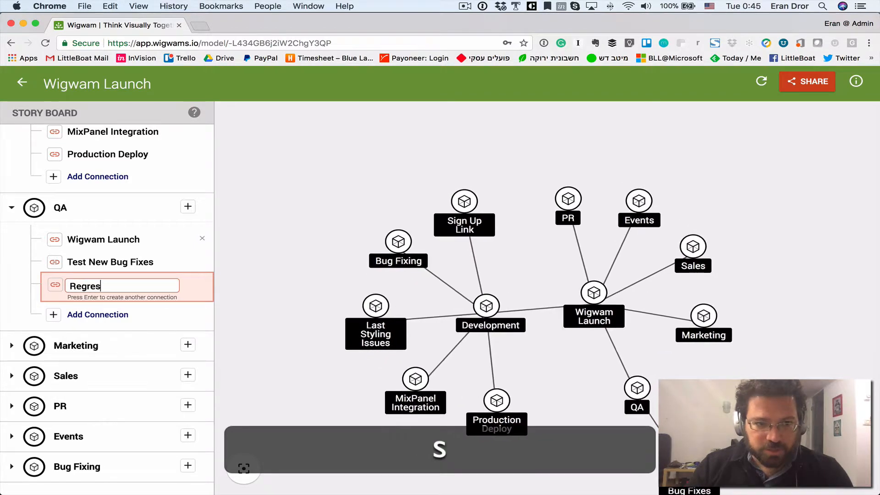
type("sion Tes")
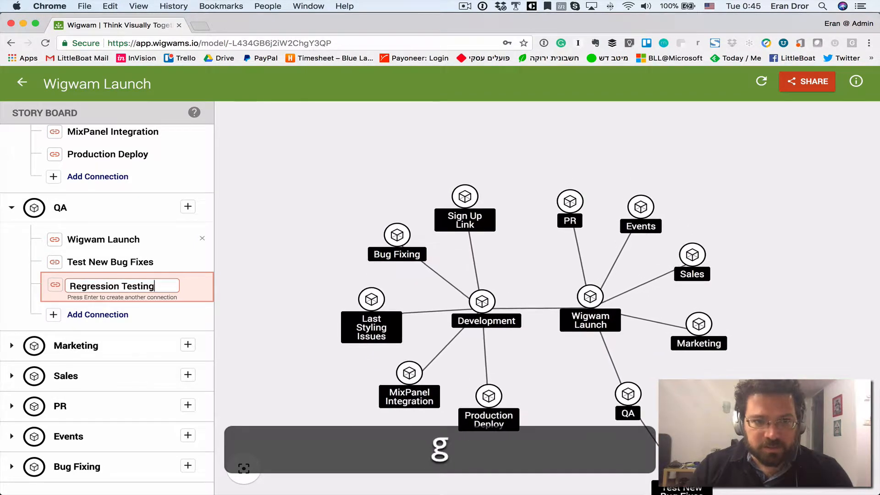
type("ting")
key("Return")
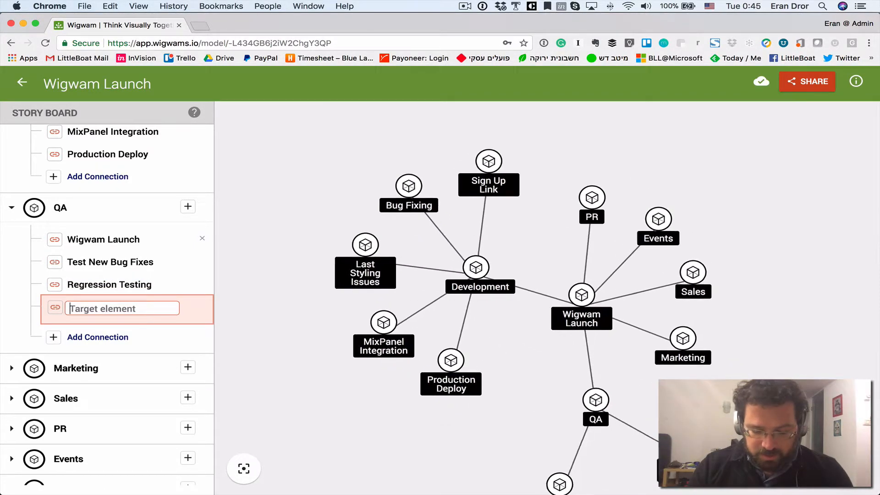
type("Depl")
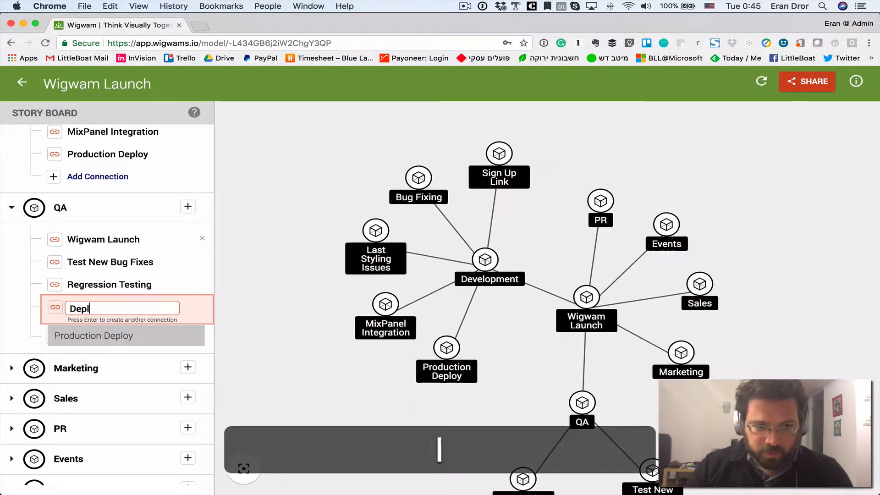
type("oy Production Test")
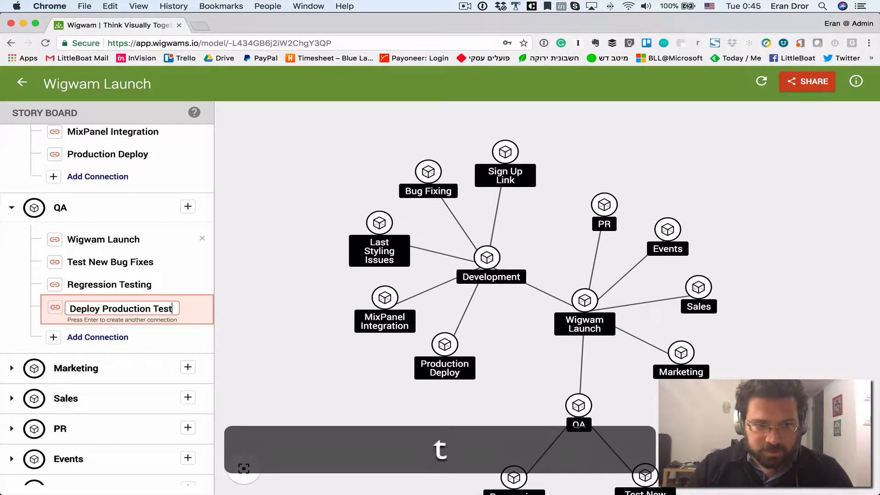
key("Return")
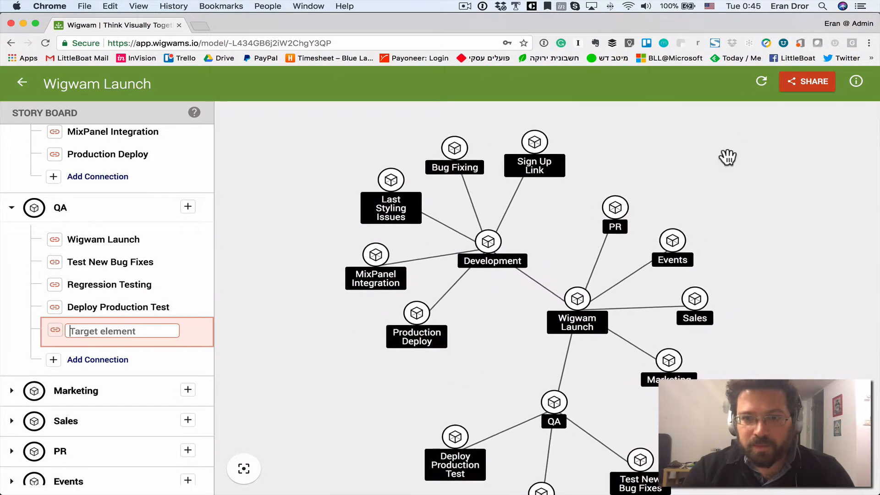
- Add Newsletter and Write blog post as connections of the Marketing element
scroll(182, 306, "down", 5)
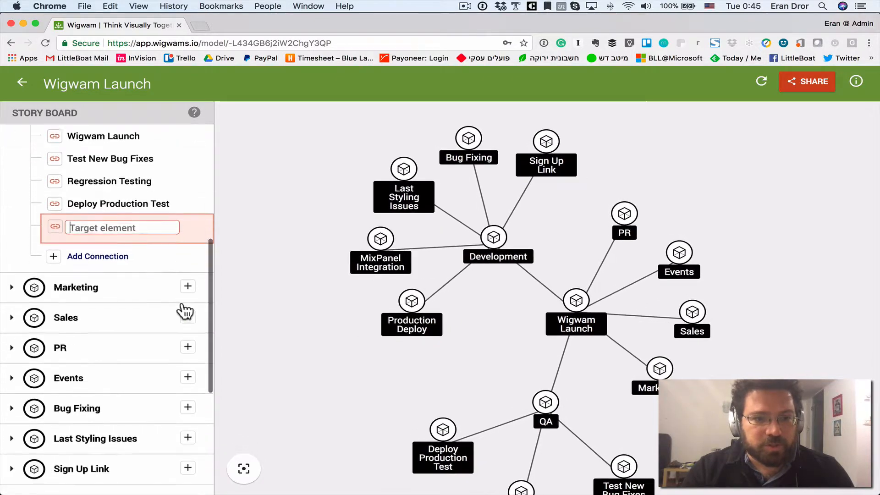
left_click(189, 275)
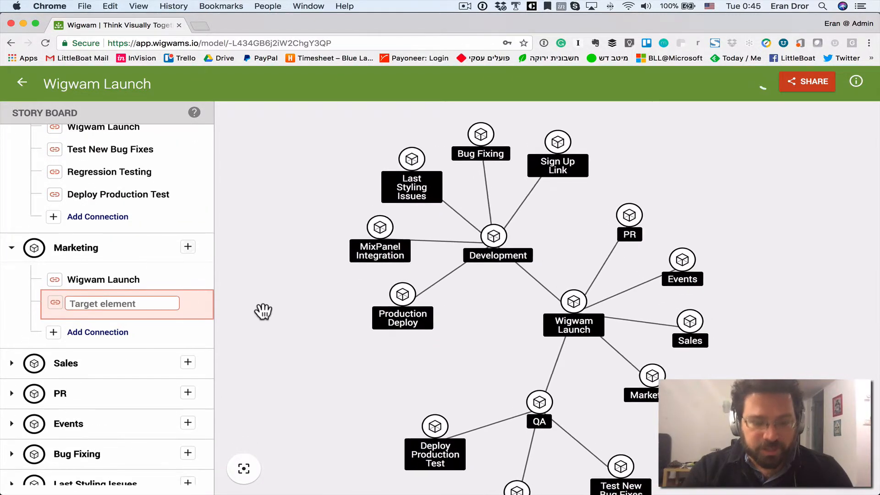
type("Newsle")
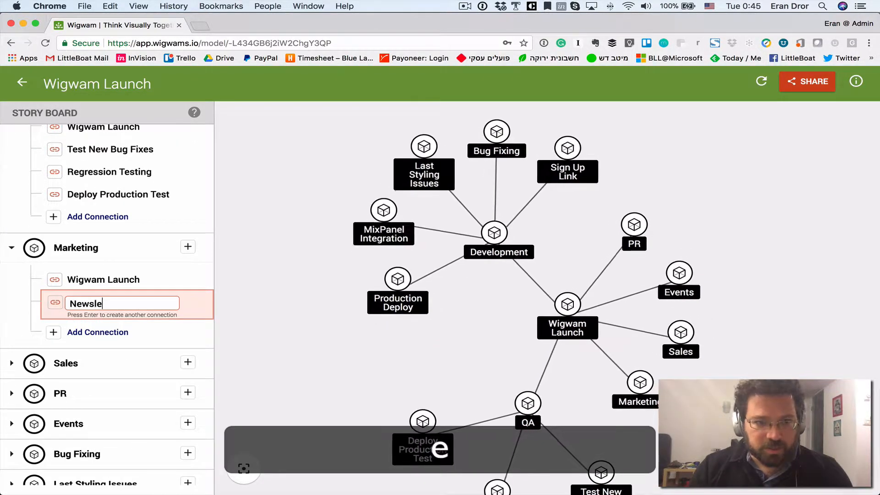
type("tter")
key("Return")
type("Write blg")
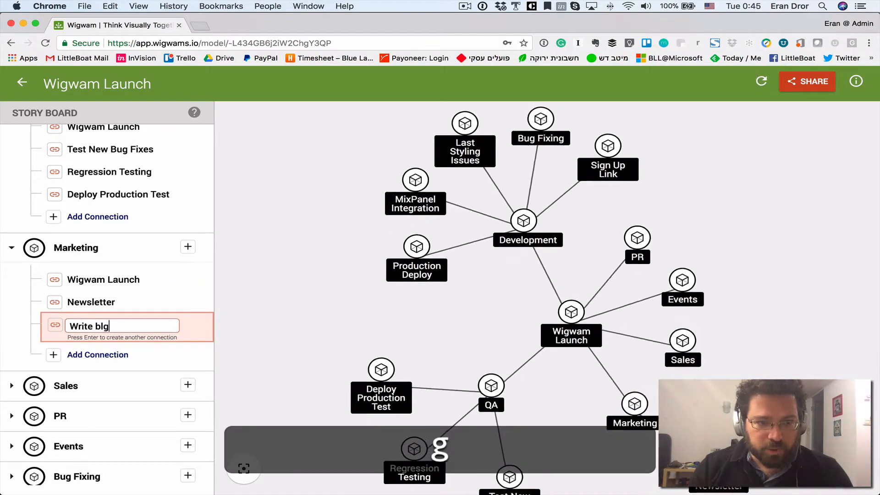
key("BackSpace")
type("og post")
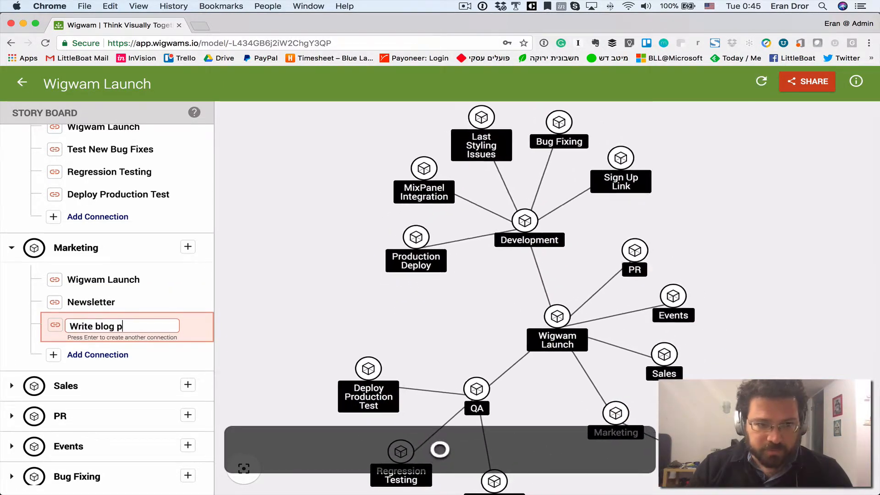
key("Return")
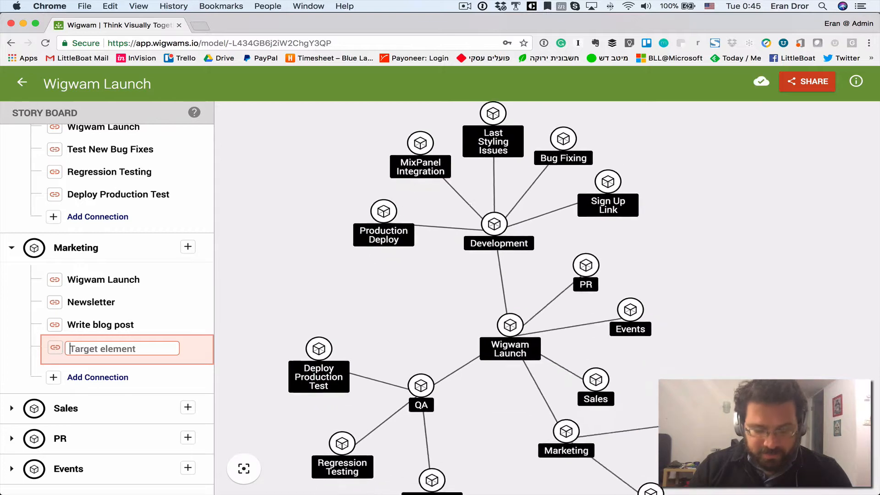
- Add Facebook Post, Facebook Ad and Google Ads as further connections of the Marketing element
type("Facebo")
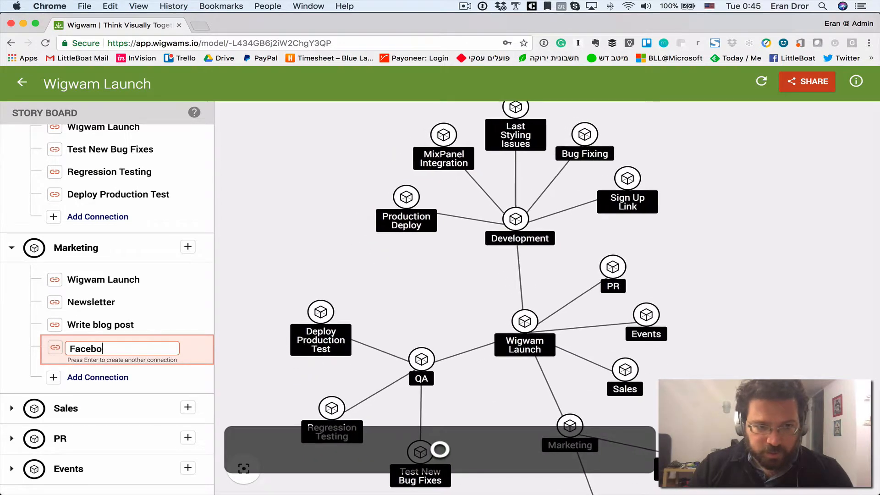
type("ok Post")
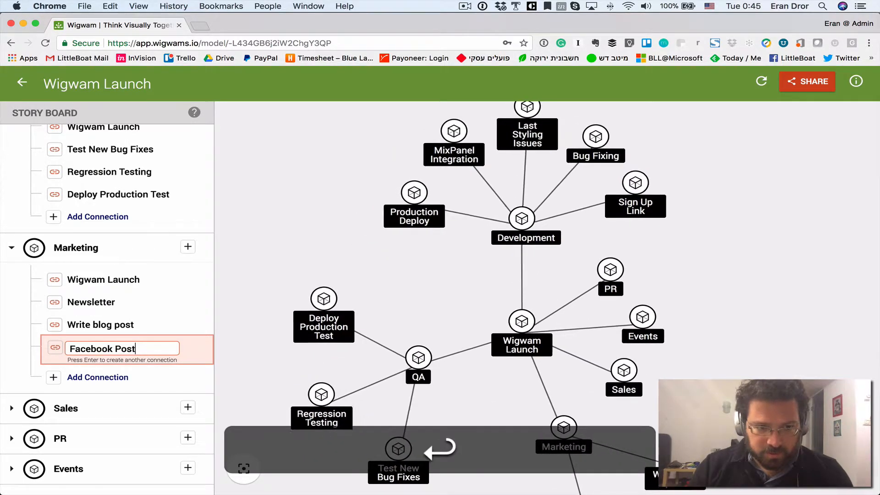
key("Return")
type("Facebook A")
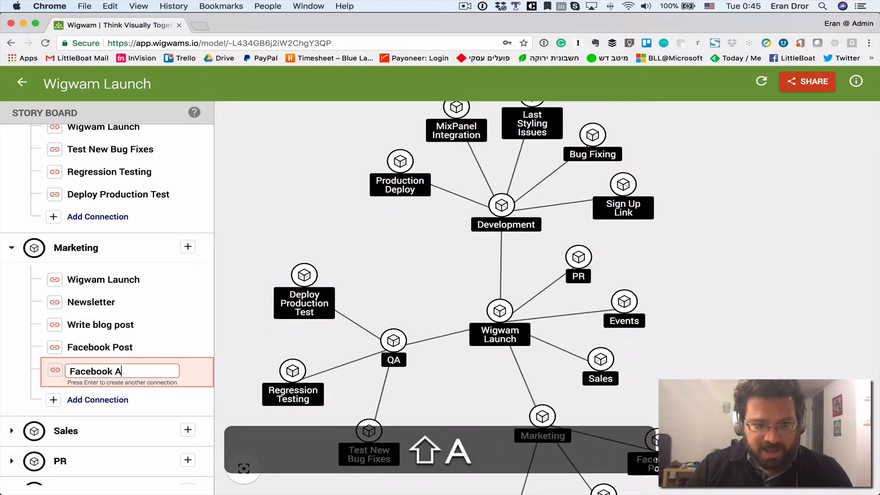
type("d")
key("Return")
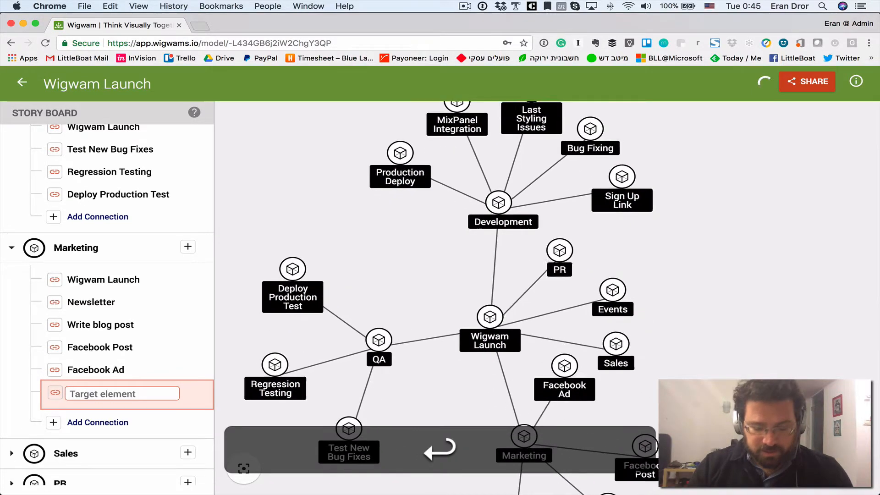
type("Googl")
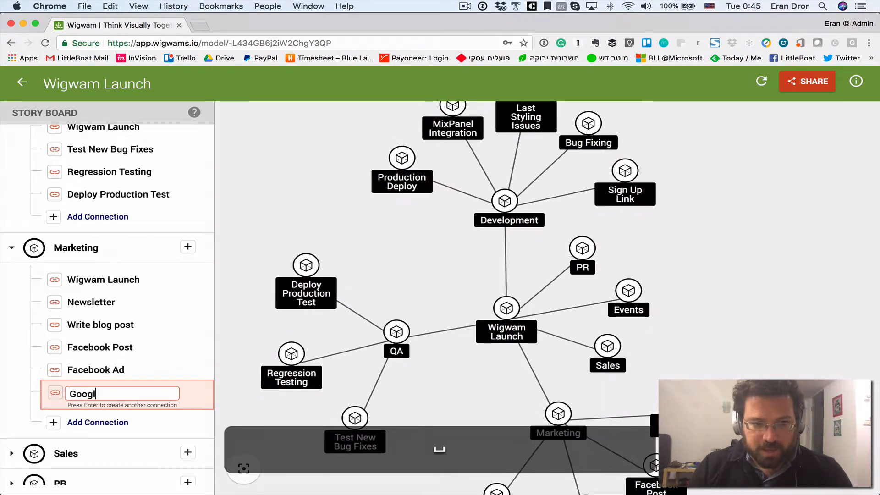
type("e Ads")
key("Return")
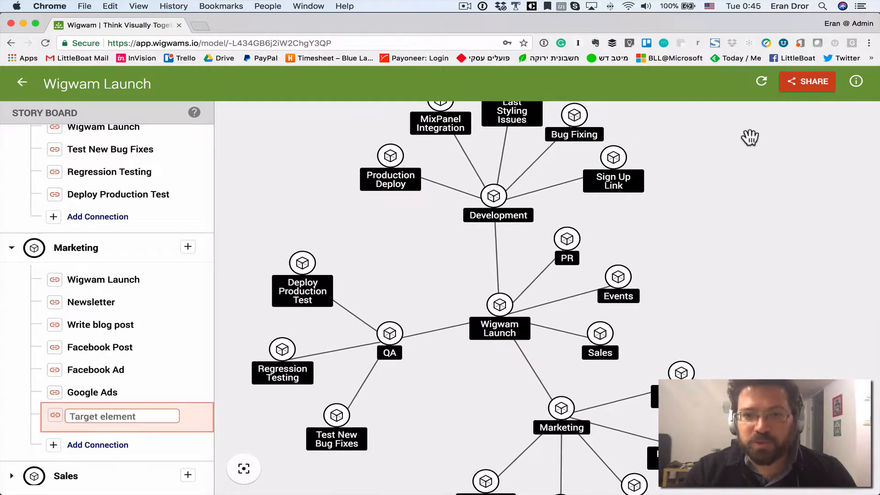
- Add "Call all my friends" and "Email all my work contacts" as connections of the Sales element
left_click_drag(698, 292, 702, 246)
scroll(192, 308, "down", 5)
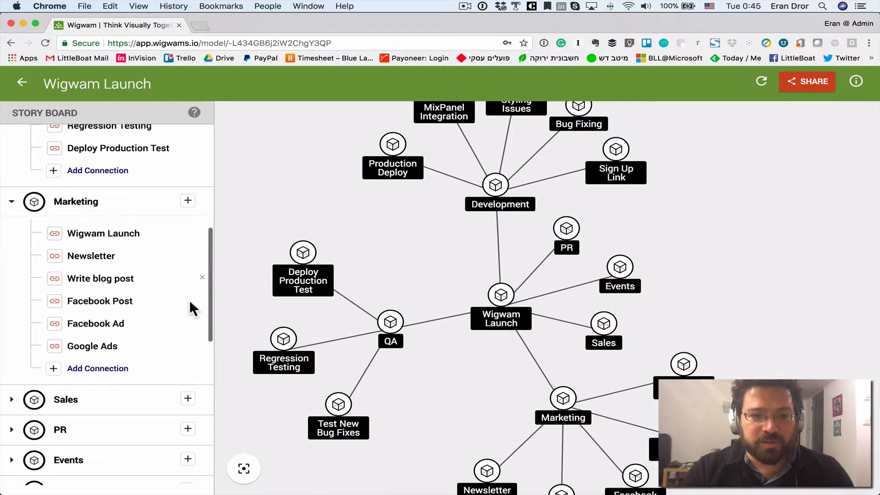
left_click(186, 307)
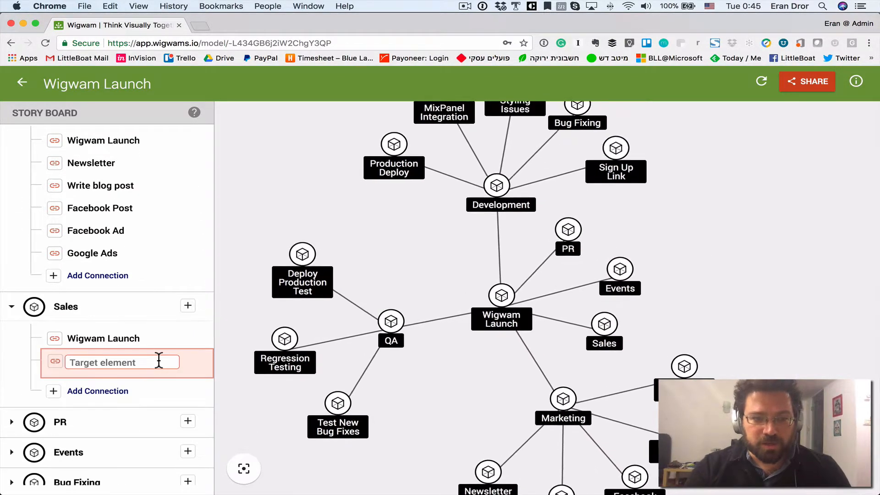
type("Call ")
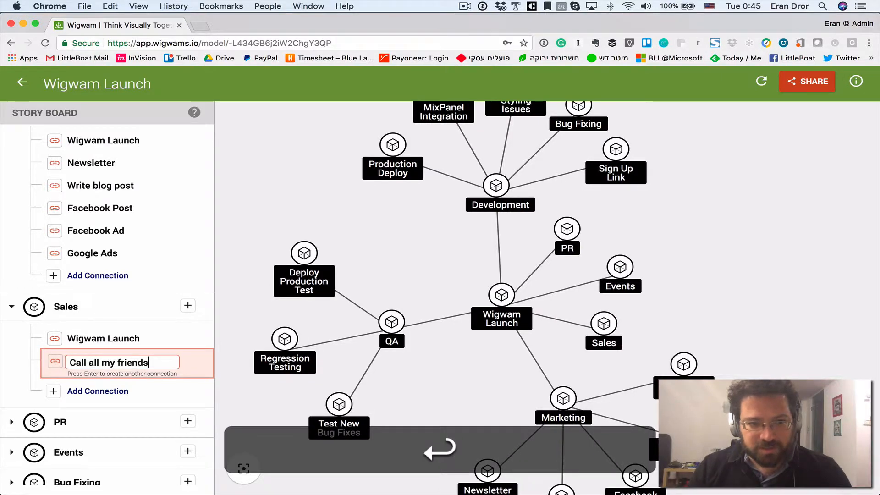
type("all my friends")
key("Return")
type("Email all my")
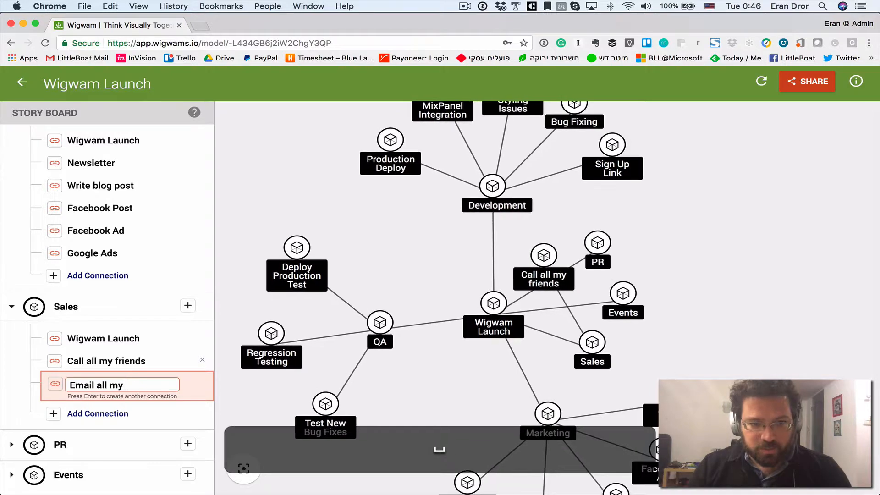
type(" work contacts")
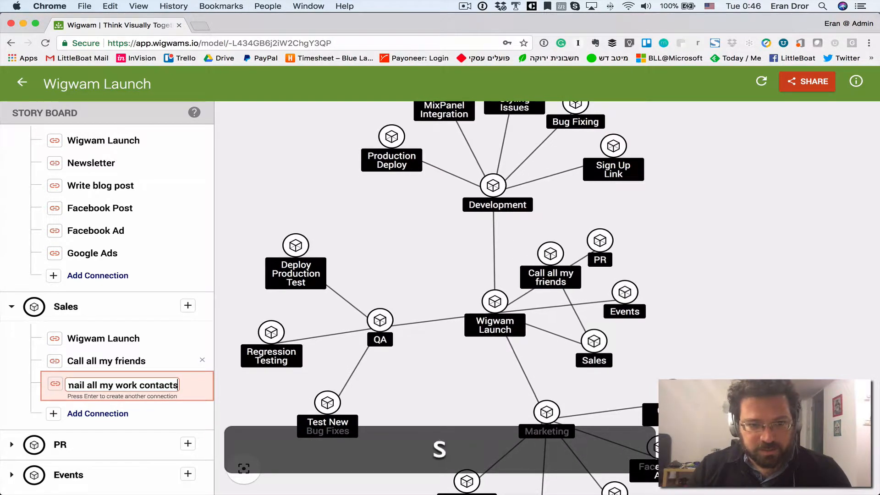
key("Return")
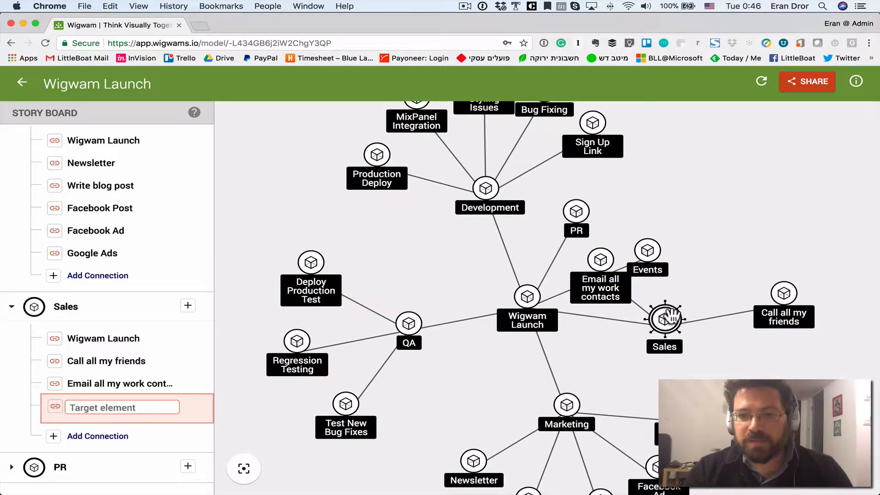
- Move the "Email all my work contacts" node in the diagram to the outer side of Sales, clear of the Events node
left_click(620, 256)
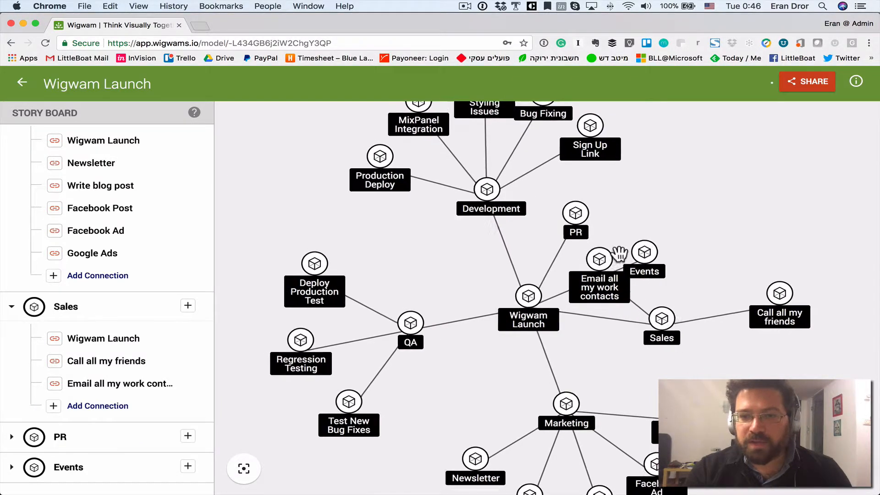
left_click_drag(591, 250, 744, 254)
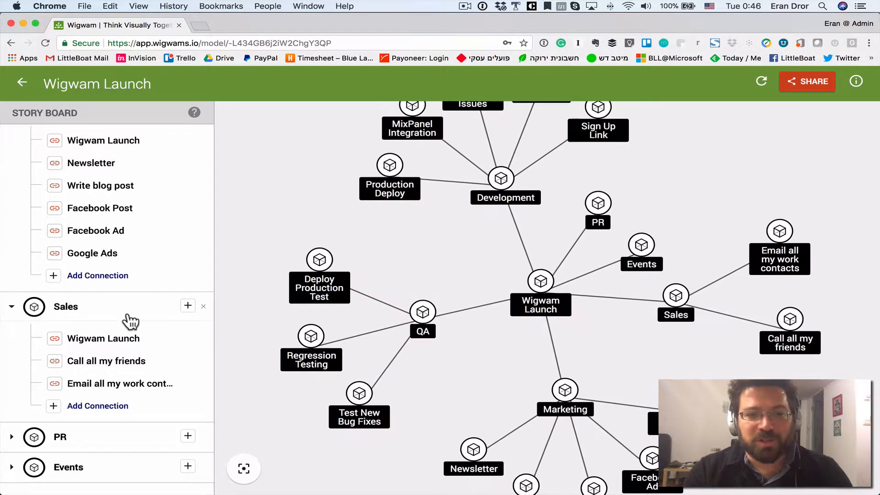
scroll(129, 319, "down", 3)
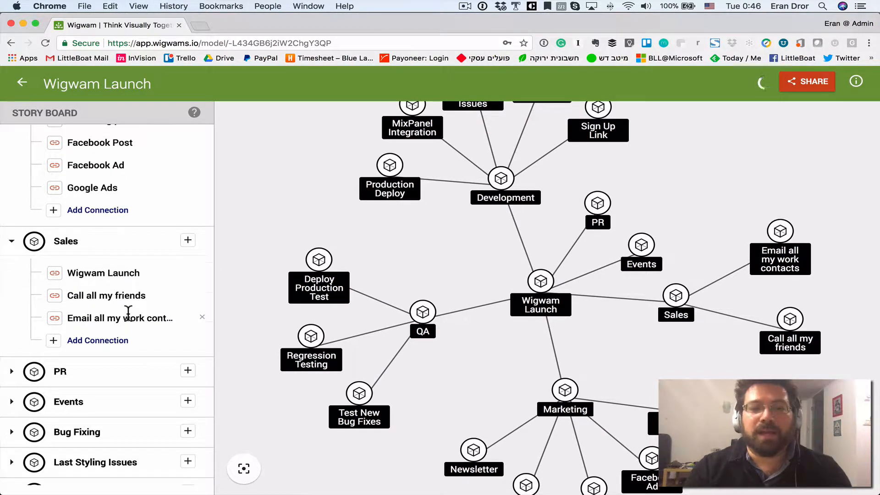
scroll(128, 319, "down", 7)
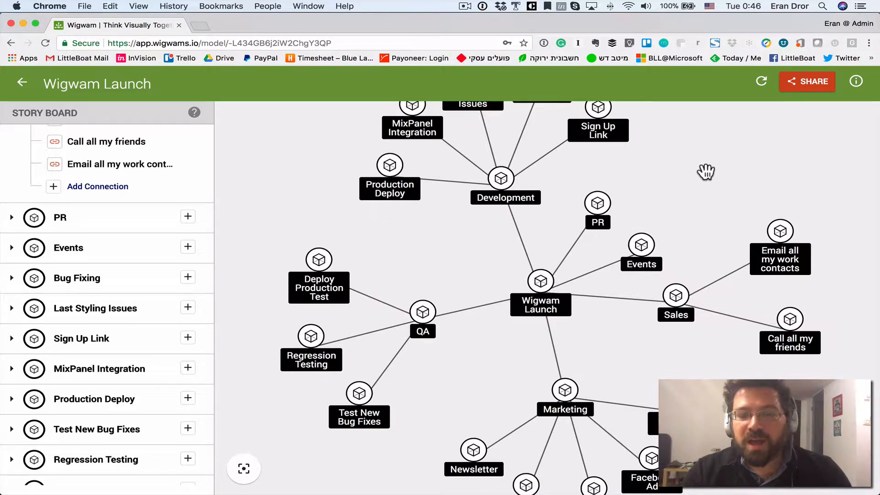
left_click_drag(676, 177, 644, 330)
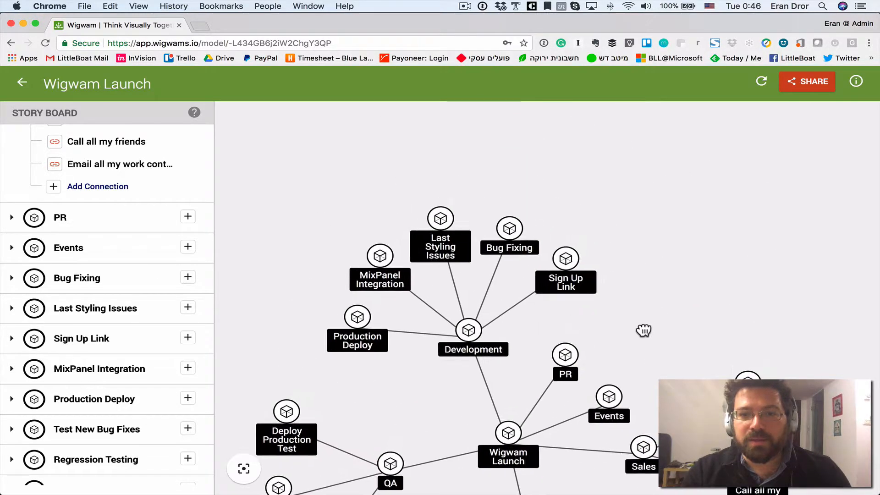
left_click_drag(716, 238, 745, 129)
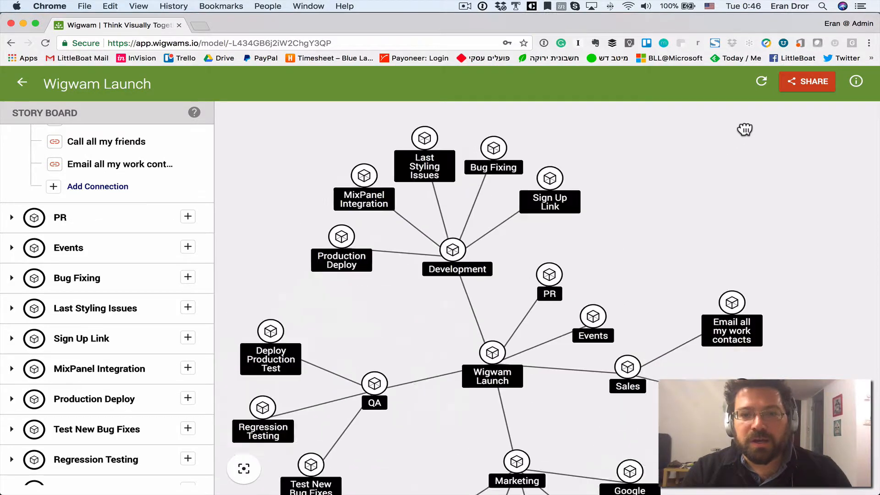
- Collapse the Development element's connection list in the story board
left_click_drag(495, 260, 555, 203)
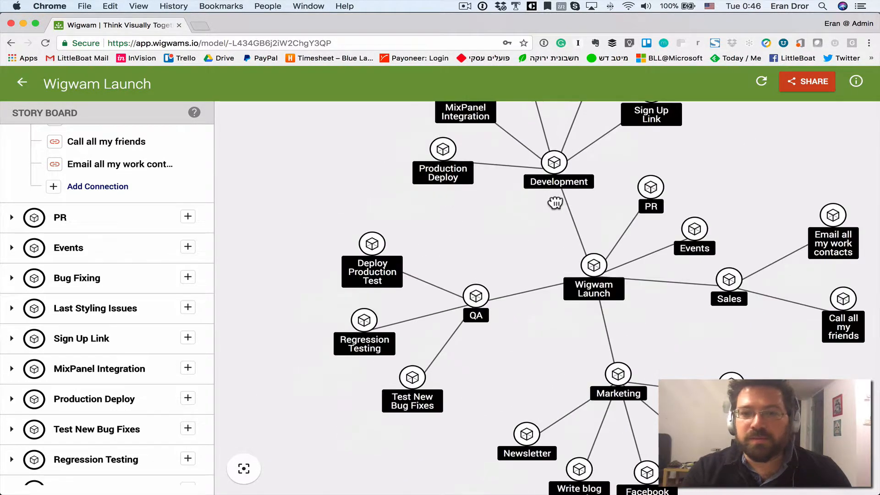
left_click_drag(485, 196, 443, 233)
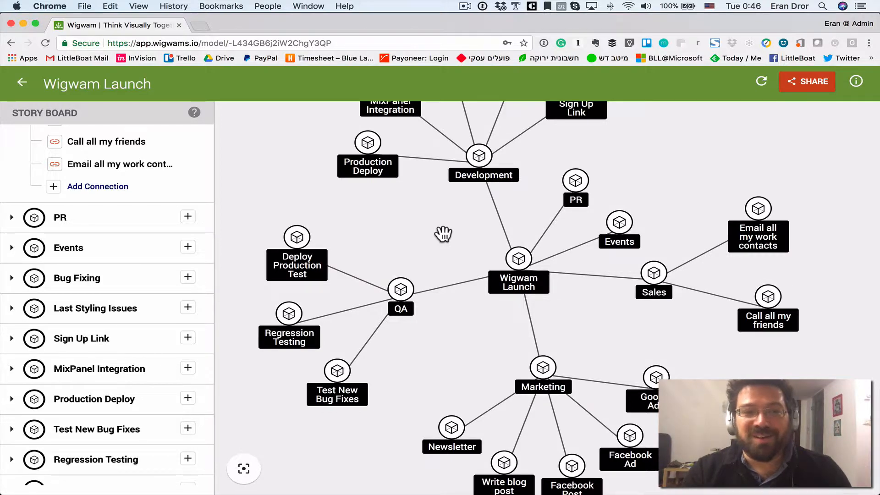
scroll(443, 248, "up", 2)
scroll(100, 222, "up", 10)
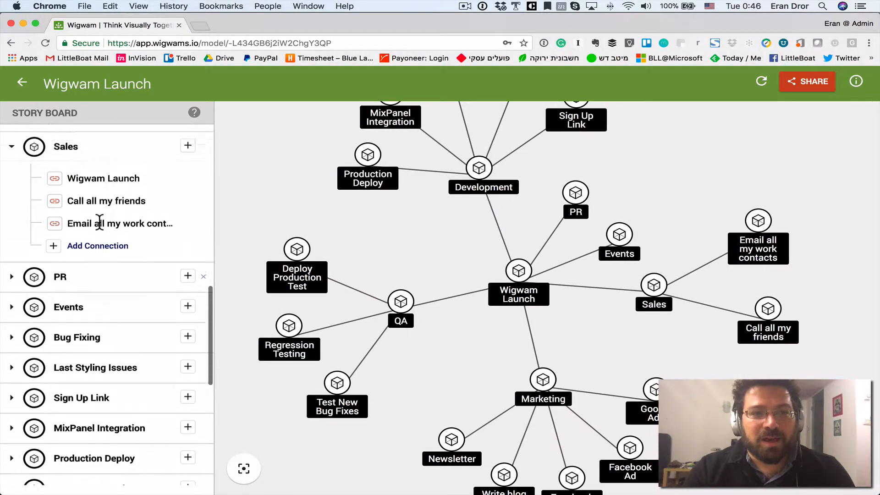
scroll(100, 222, "up", 5)
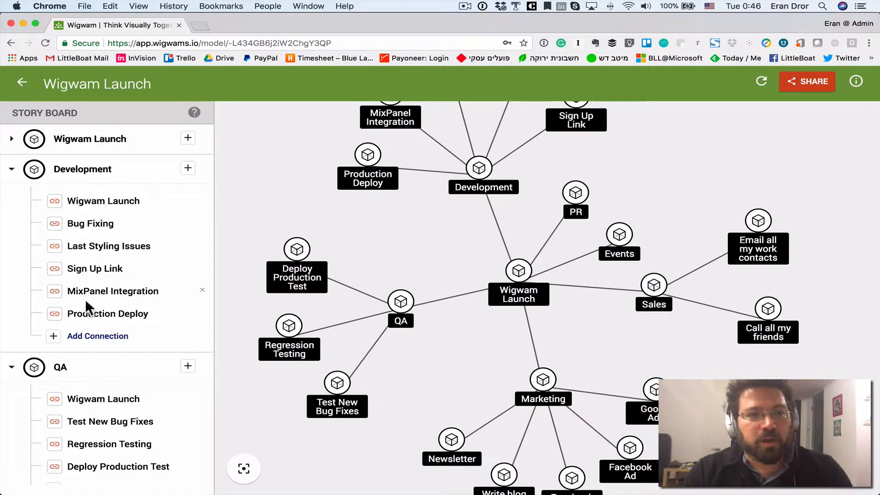
left_click(11, 169)
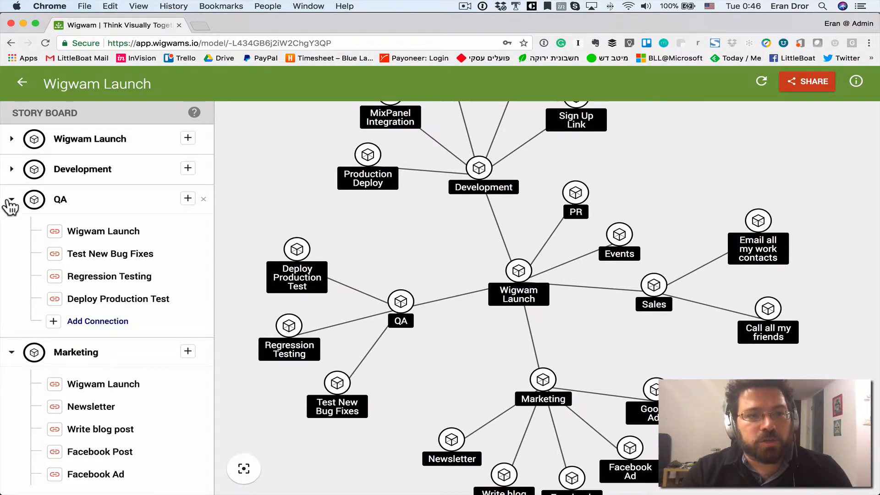
left_click(12, 200)
left_click(12, 200)
left_click(12, 200)
left_click(11, 200)
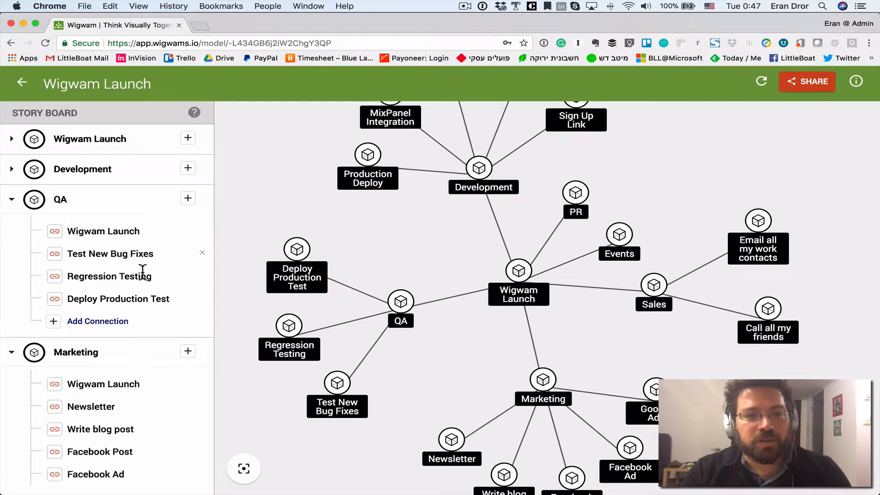
- Try out editing QA's existing connections and inserting a blank connection directly below Regression Testing
left_click(97, 322)
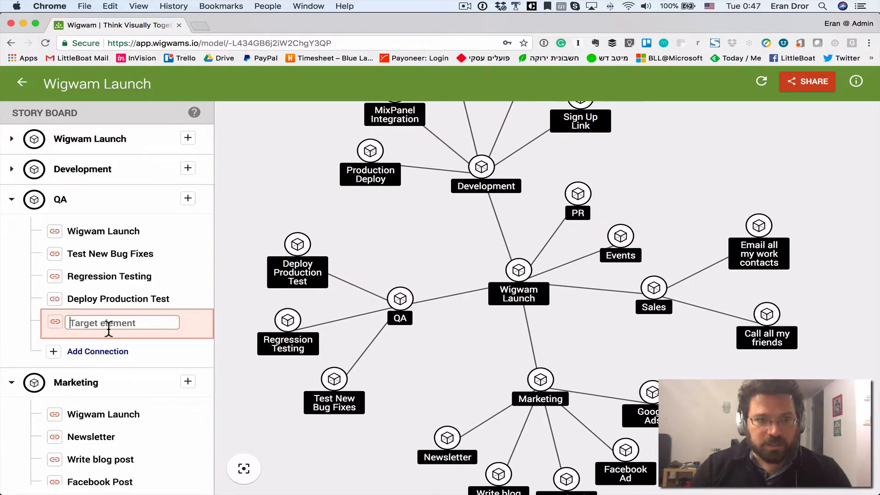
left_click(133, 297)
left_click(133, 297)
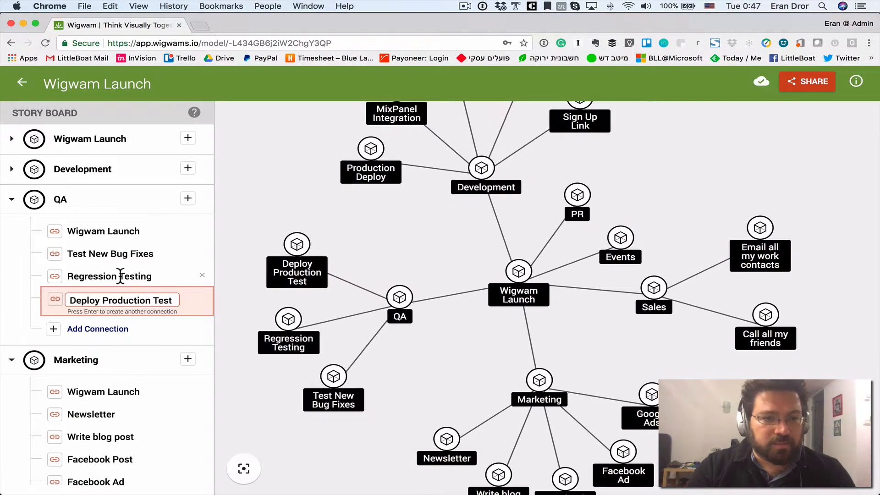
left_click(120, 275)
left_click(114, 254)
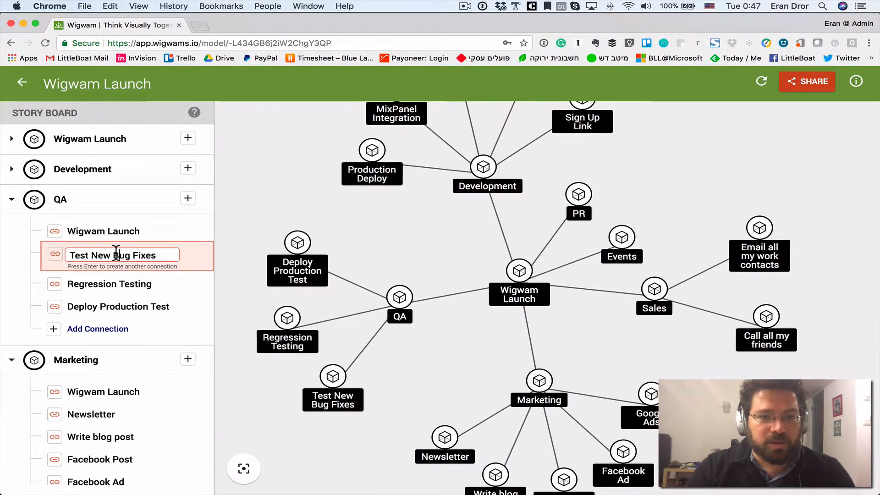
left_click(102, 230)
left_click(113, 255)
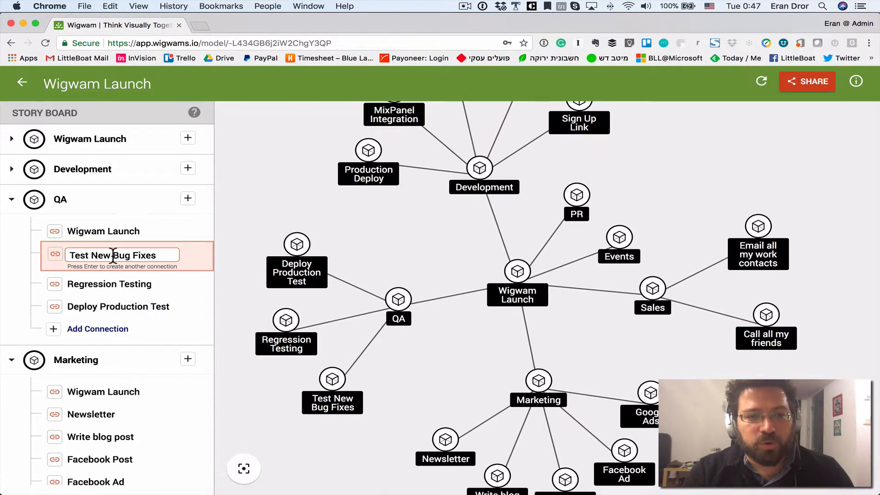
left_click(110, 283)
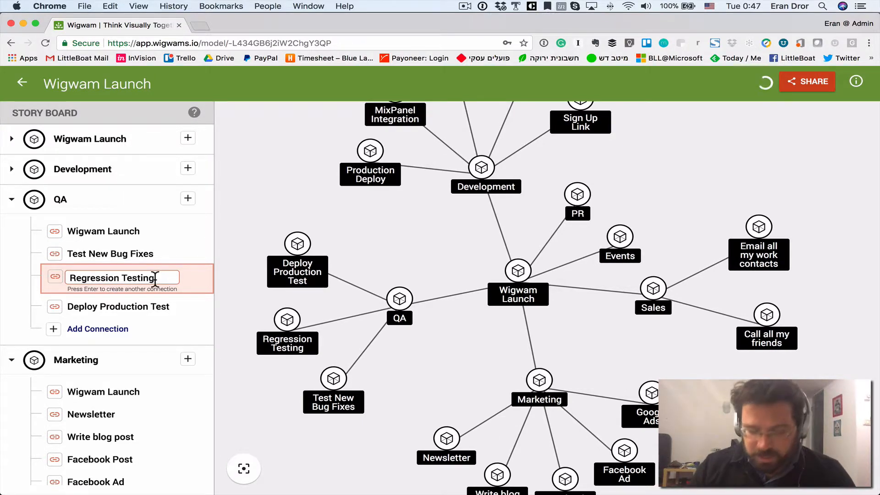
key("Return")
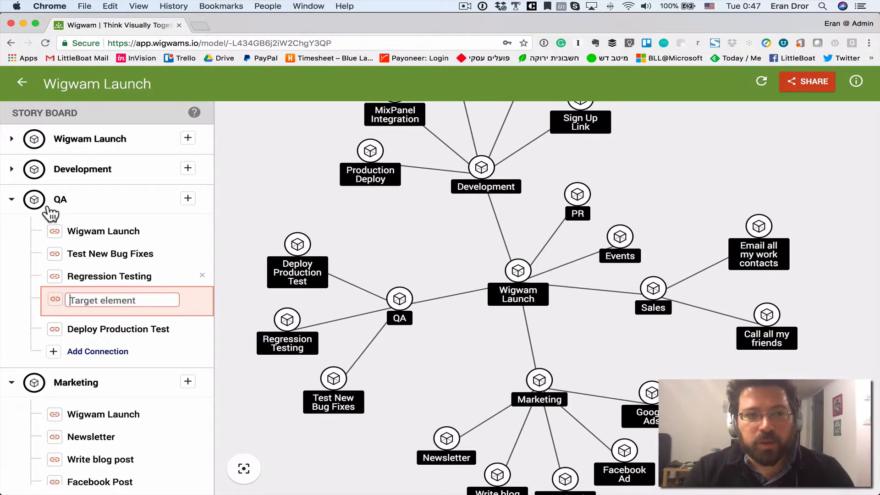
- Collapse the connection lists of the QA, Marketing and Sales elements in the story board
left_click(11, 201)
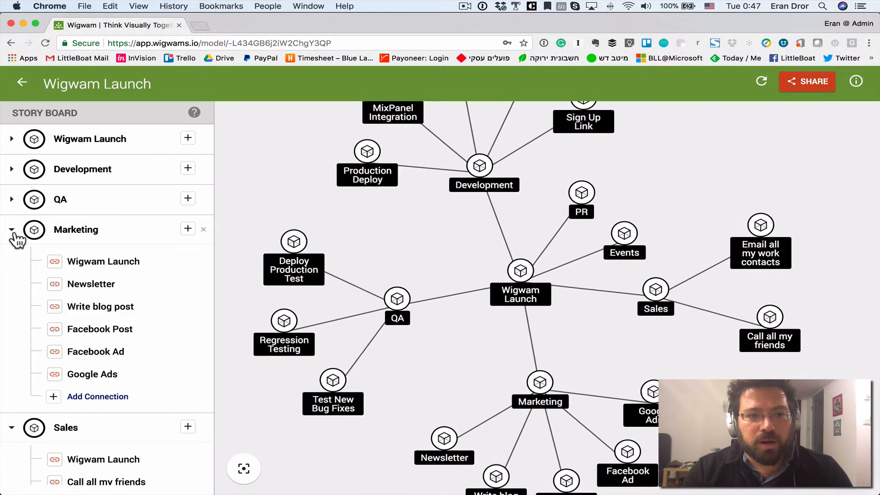
left_click(11, 229)
left_click(12, 260)
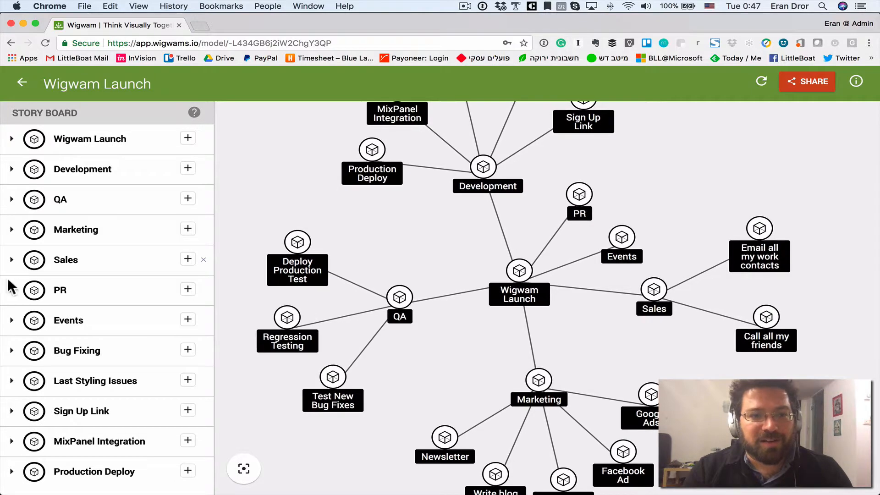
scroll(54, 328, "down", 3)
scroll(54, 328, "up", 3)
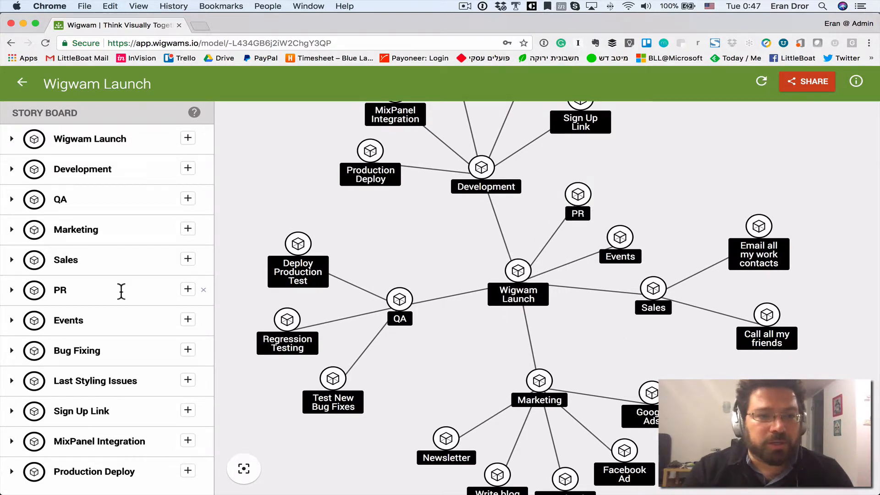
- Give the Development element the code window icon and the Sales element the money bag icon, searching the icons for "mon"
left_click(34, 170)
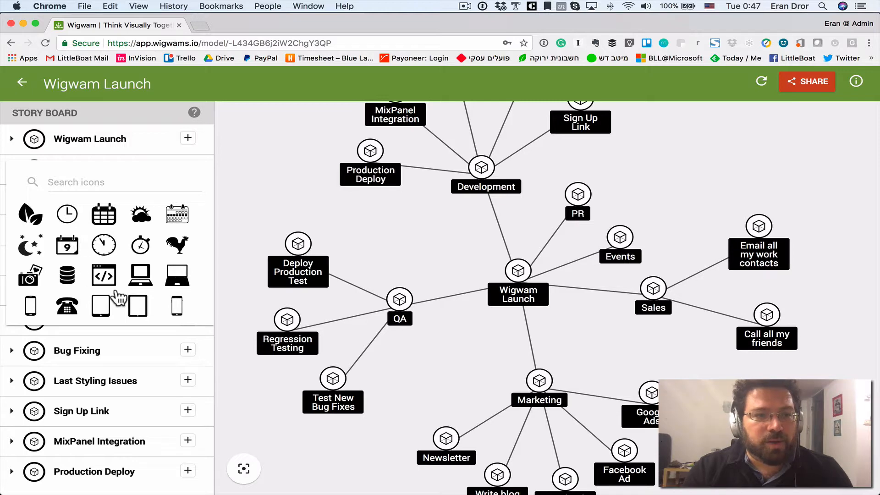
left_click(104, 276)
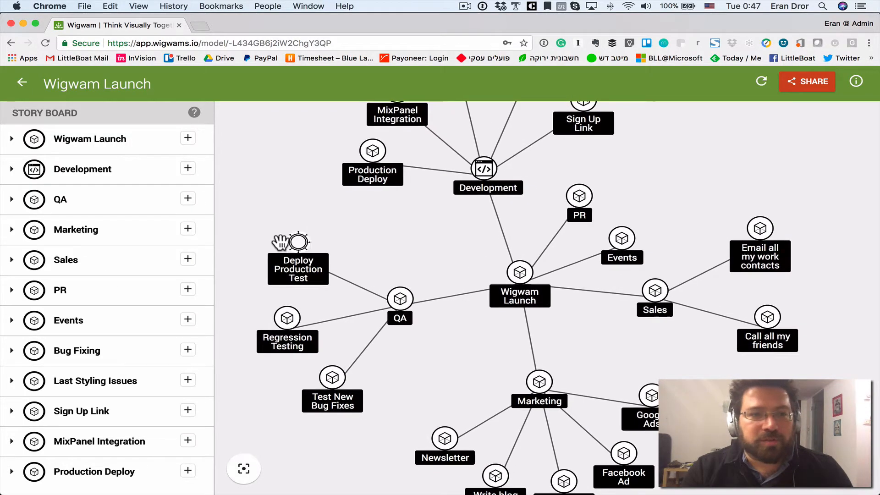
left_click(34, 260)
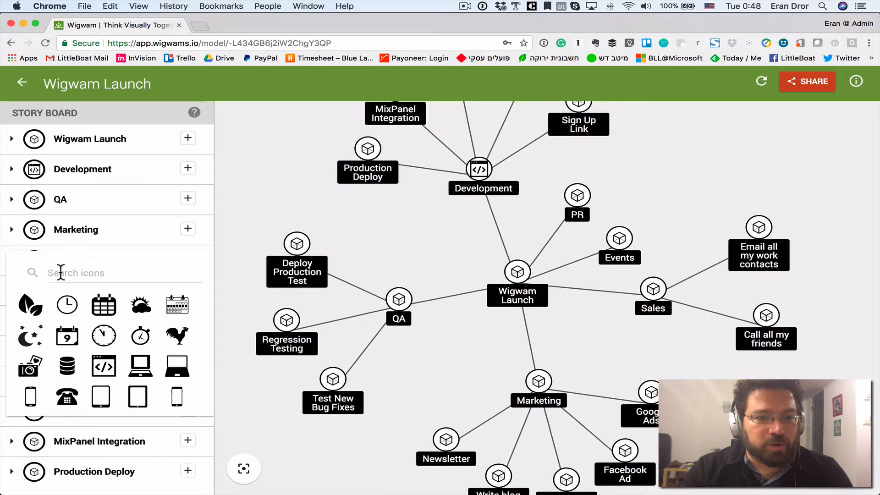
left_click(72, 275)
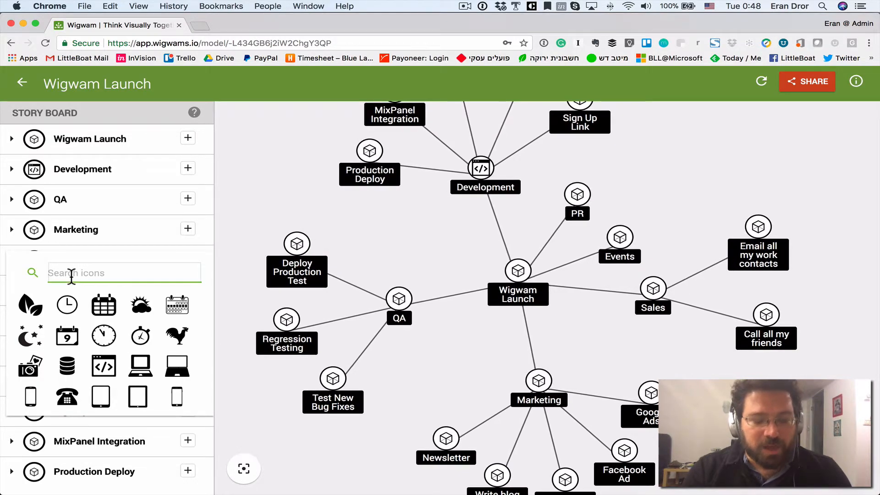
type("mon")
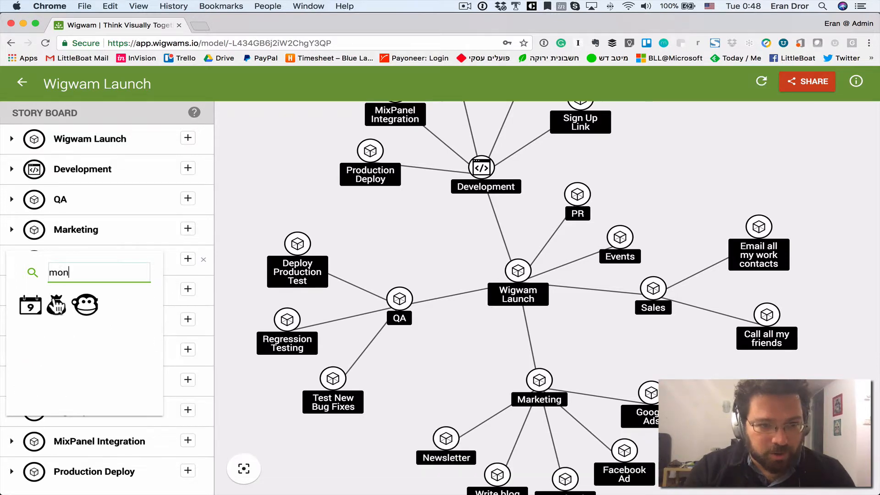
left_click(56, 306)
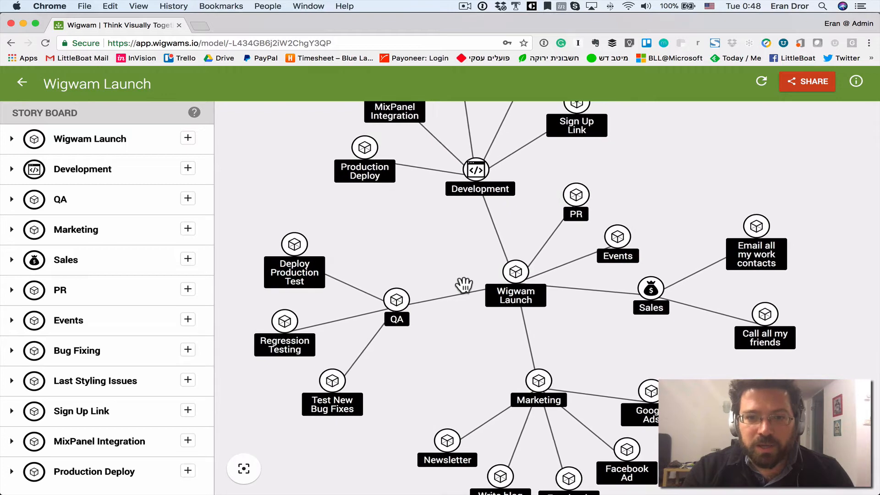
scroll(460, 205, "down", 2)
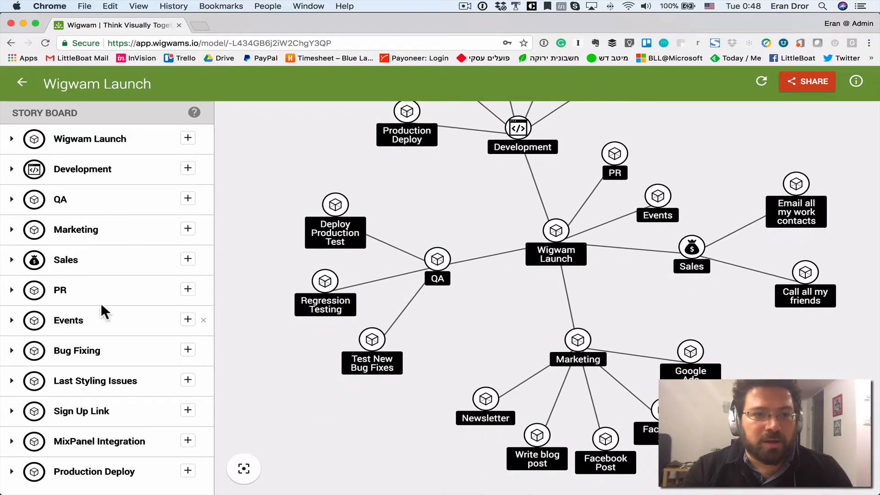
scroll(93, 304, "down", 5)
scroll(94, 305, "down", 2)
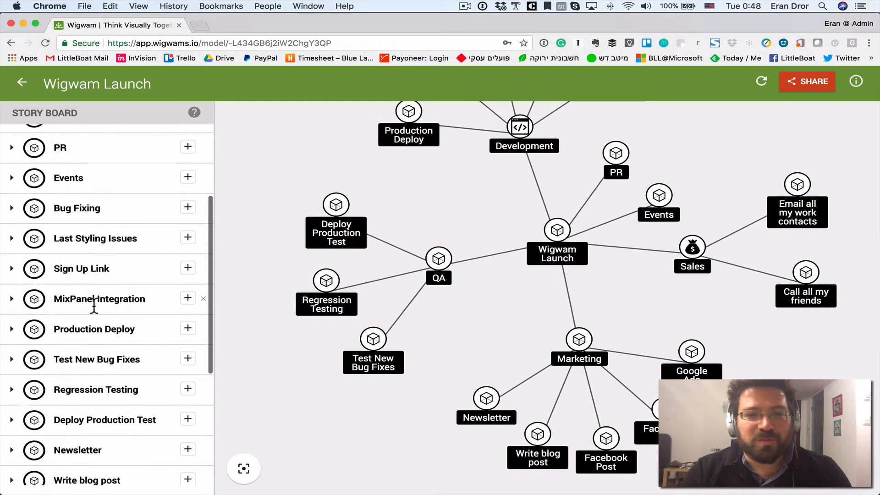
scroll(41, 325, "up", 6)
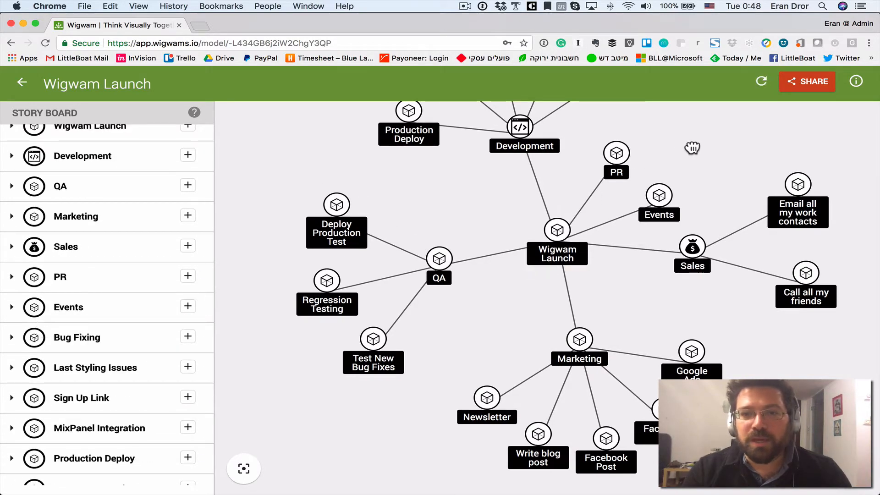
left_click_drag(692, 147, 681, 179)
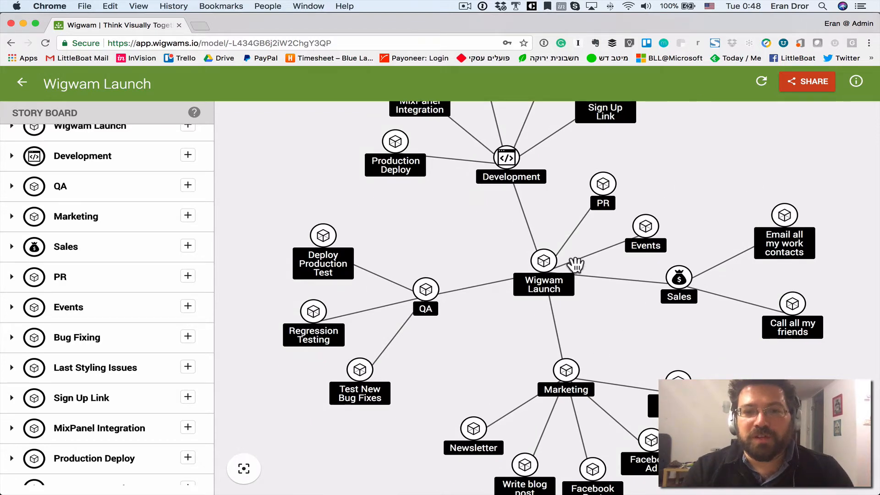
left_click_drag(684, 188, 665, 169)
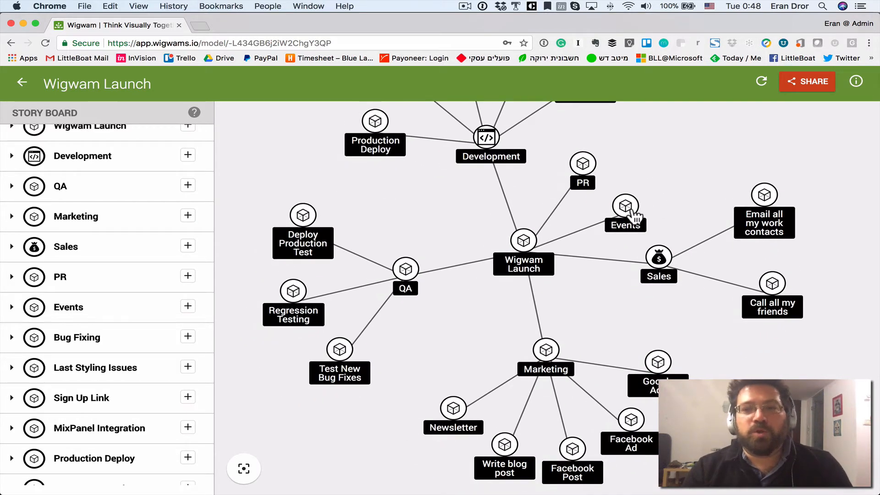